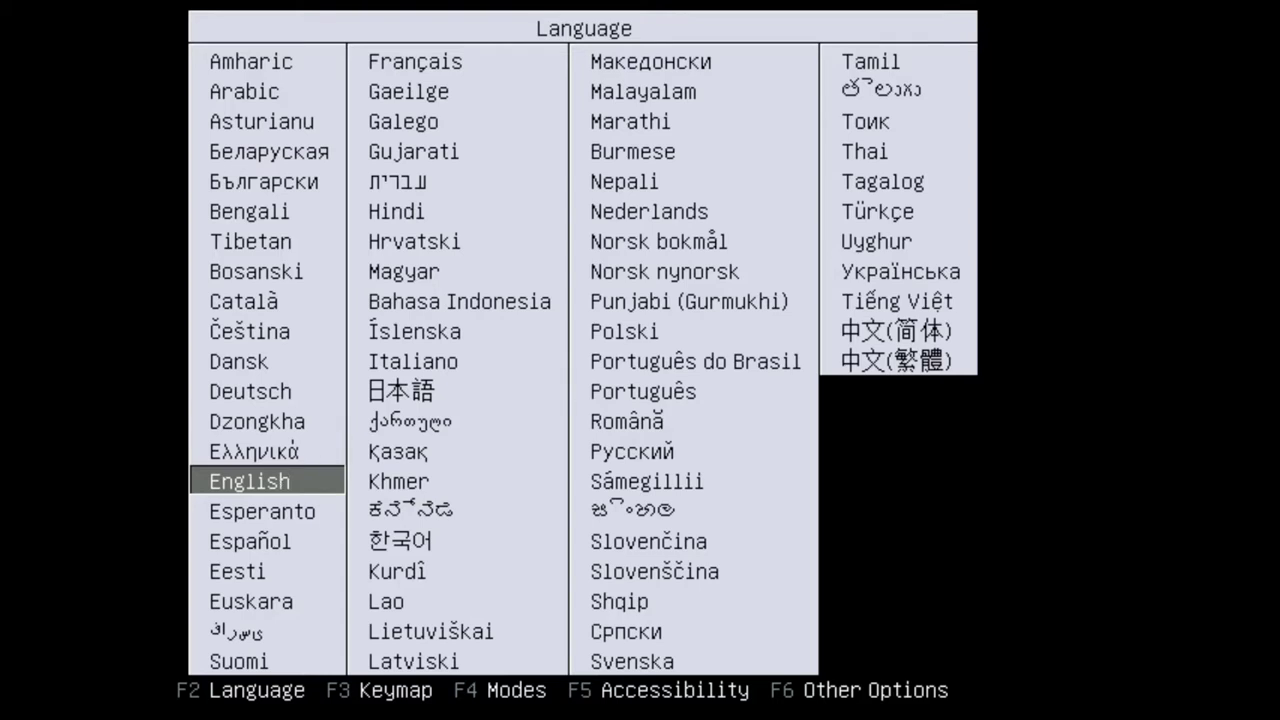
Choose English as the boot language and highlight the Install boot option
{"action": "left_click", "coordinate": [196, 481]}
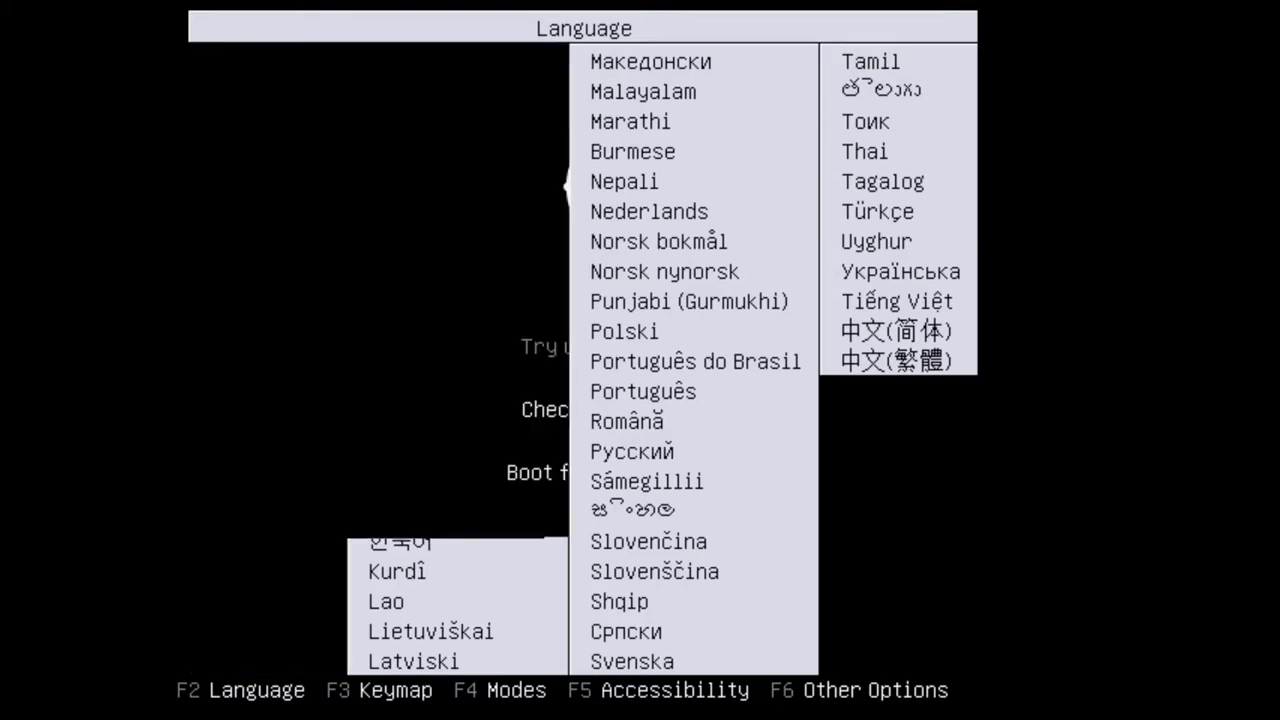
{"action": "key", "text": "Down"}
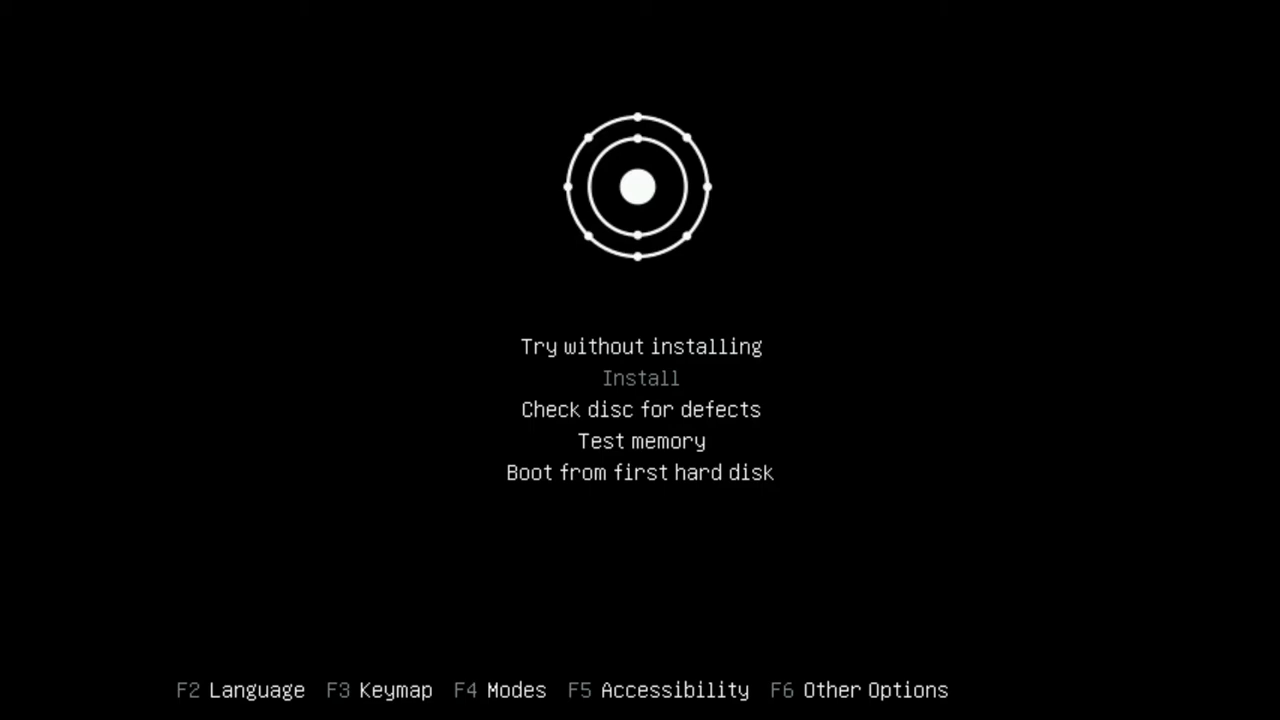
{"action": "key", "text": "Down"}
{"action": "key", "text": "Up"}
{"action": "key", "text": "Up"}
{"action": "key", "text": "Down"}
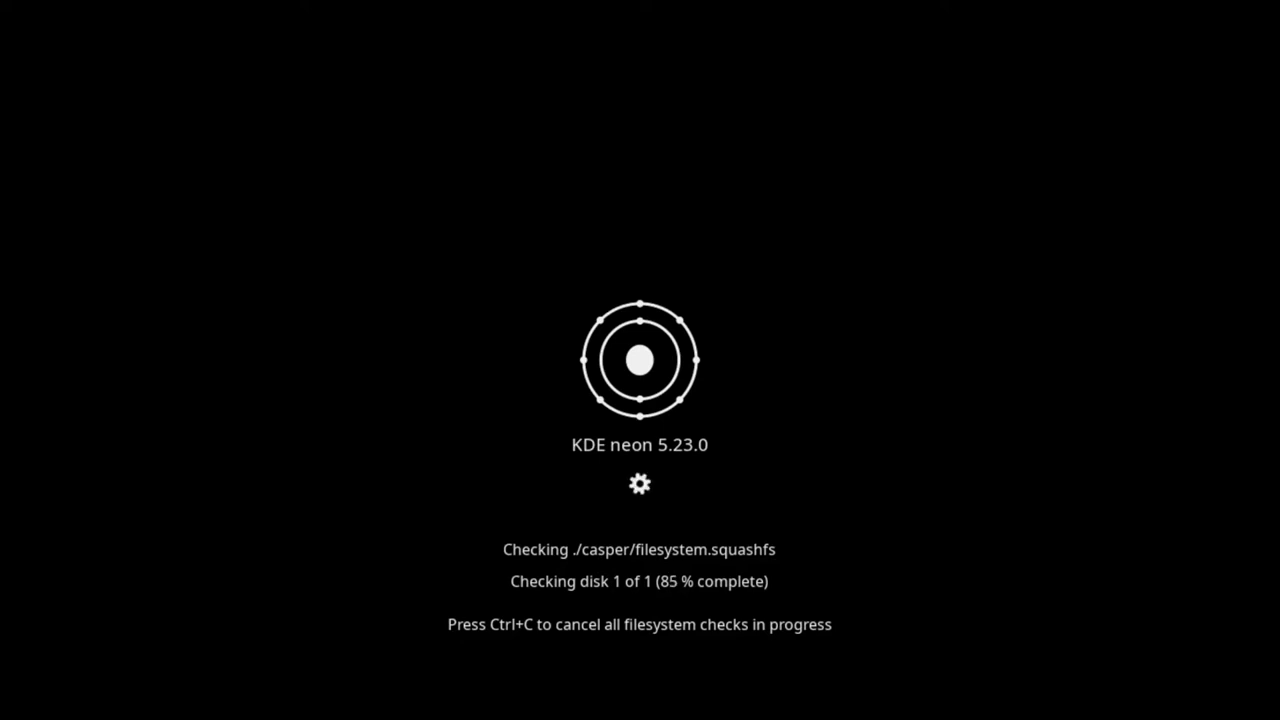
Cancel the live disk's integrity check with Ctrl+C so the live desktop and installer load
{"action": "key", "text": "ctrl+c"}
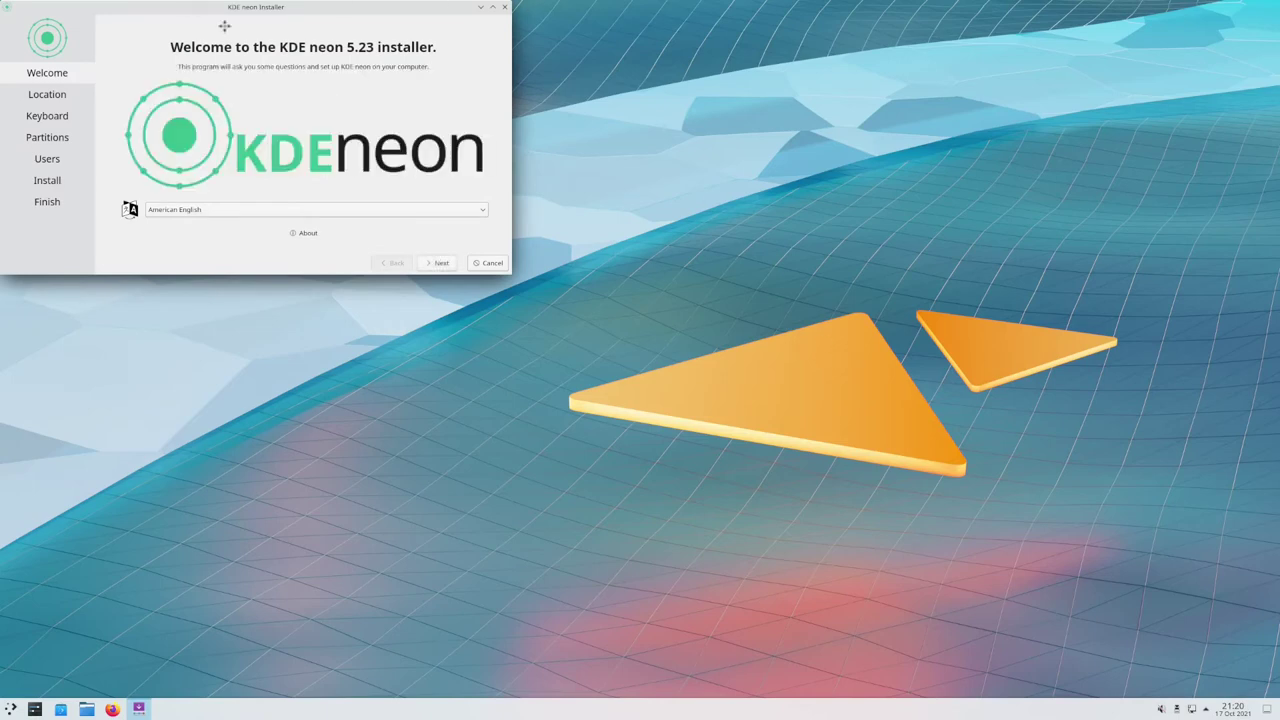
Accept the default welcome, location and keyboard settings, and choose Erase disk for partitioning
{"action": "left_click_drag", "start_coordinate": [224, 26], "coordinate": [416, 138]}
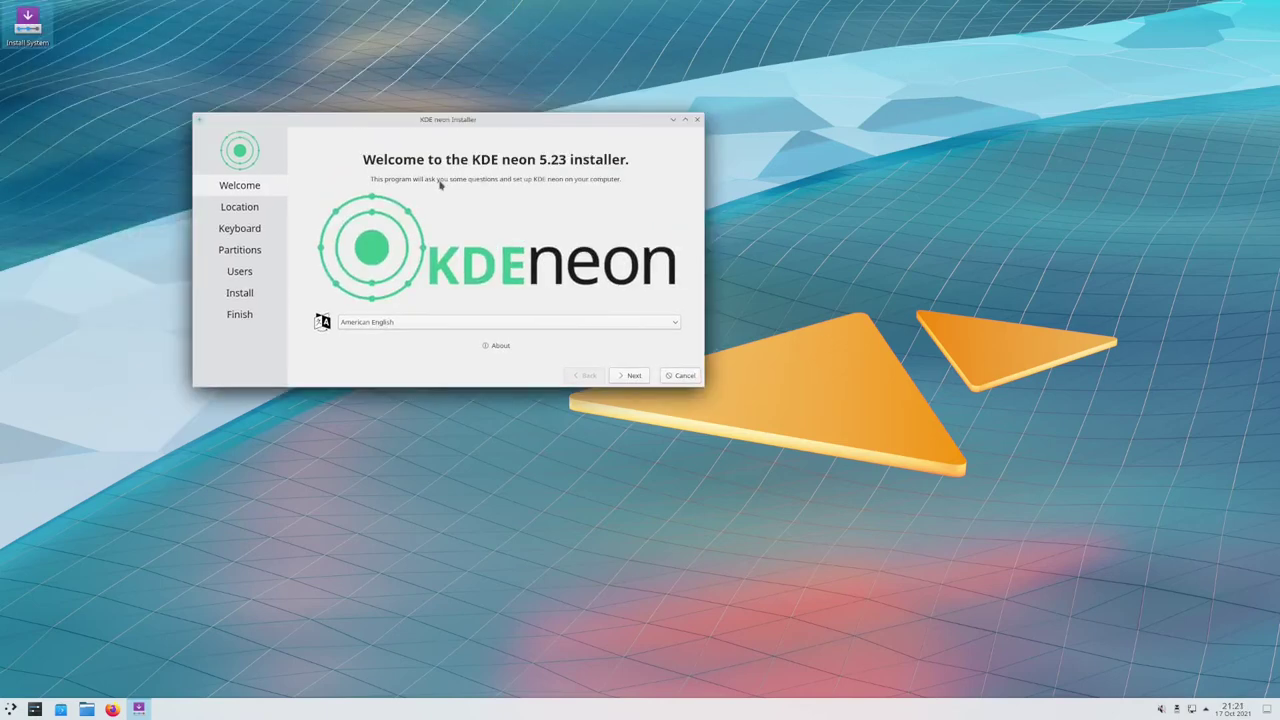
{"action": "left_click", "coordinate": [628, 376]}
{"action": "left_click", "coordinate": [628, 376]}
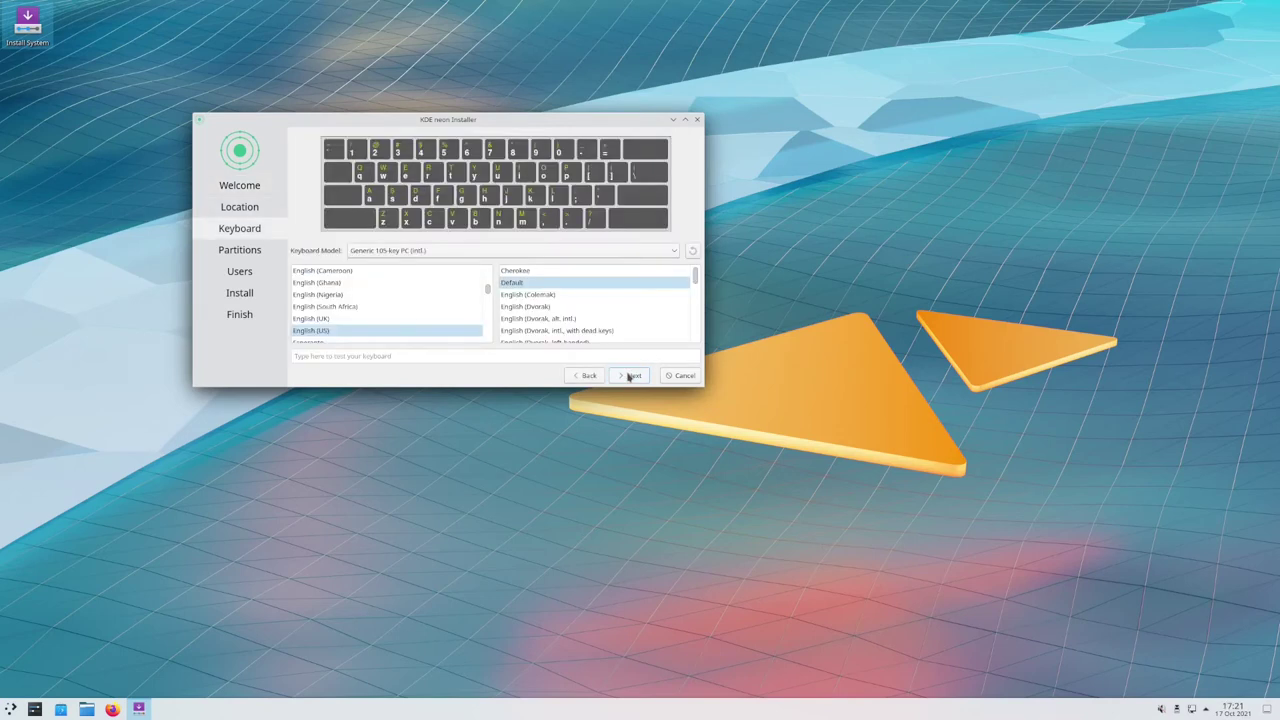
{"action": "left_click", "coordinate": [628, 376]}
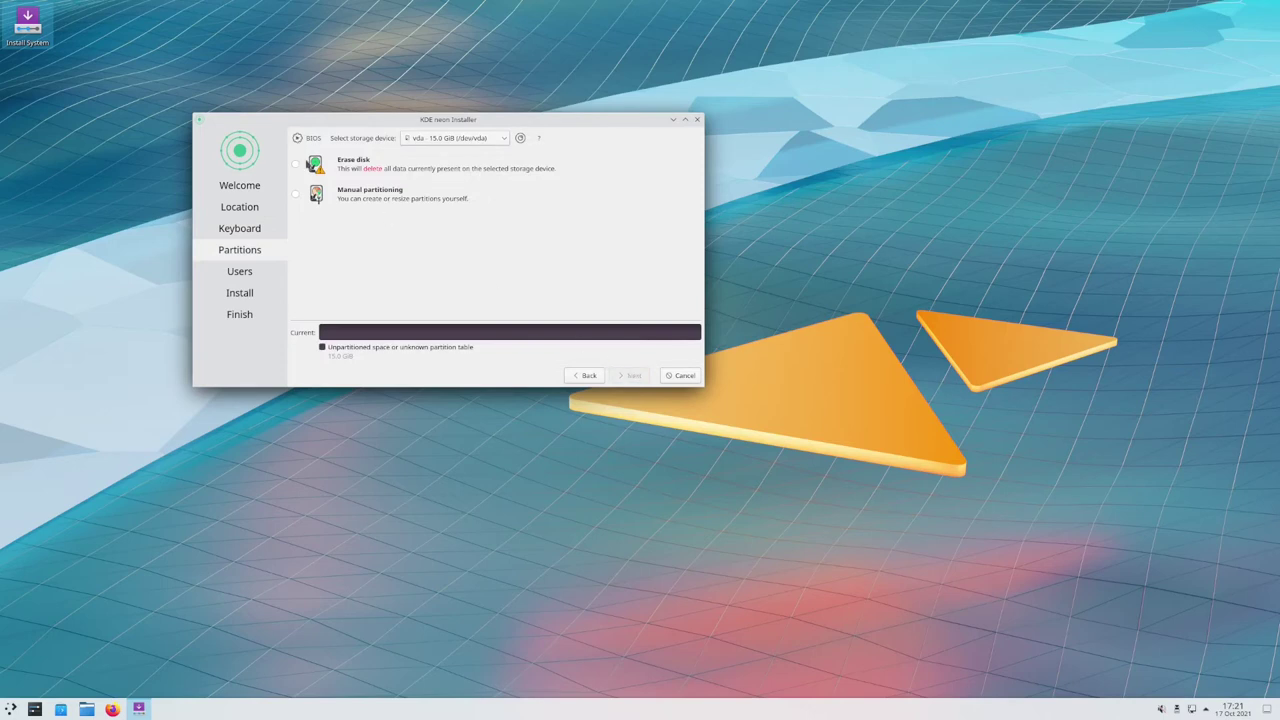
{"action": "left_click", "coordinate": [295, 164]}
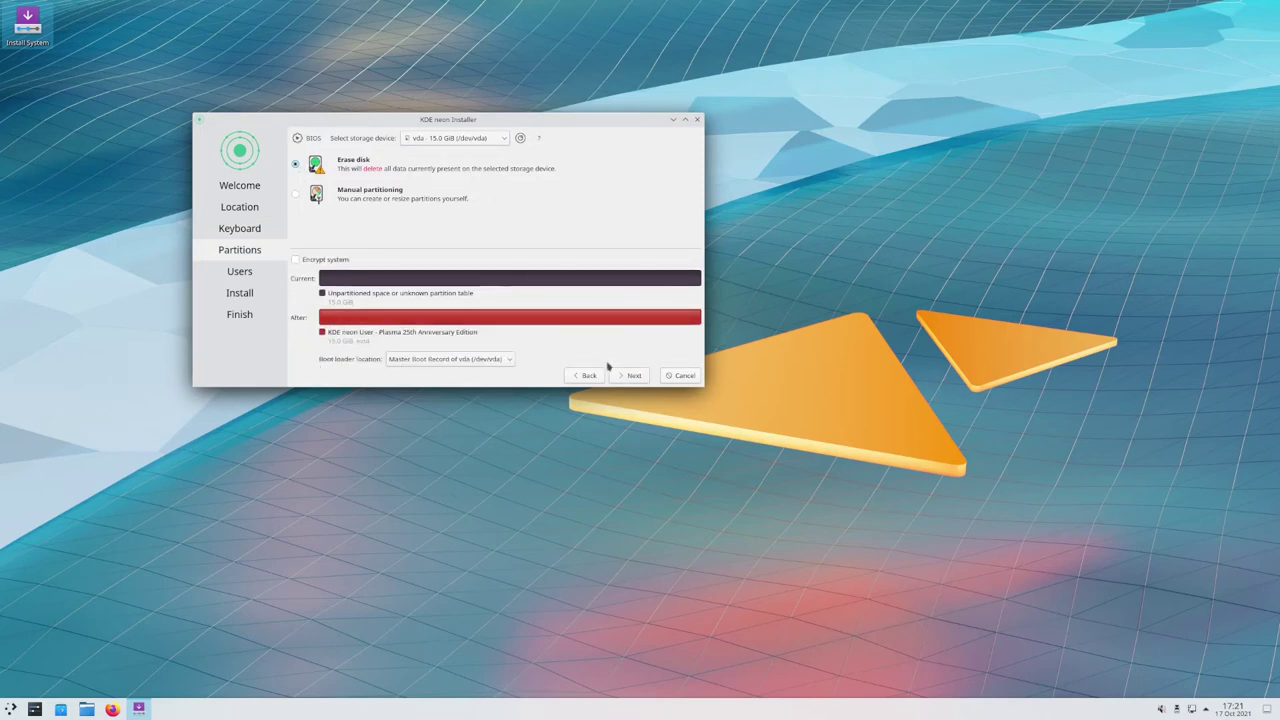
{"action": "left_click", "coordinate": [641, 378]}
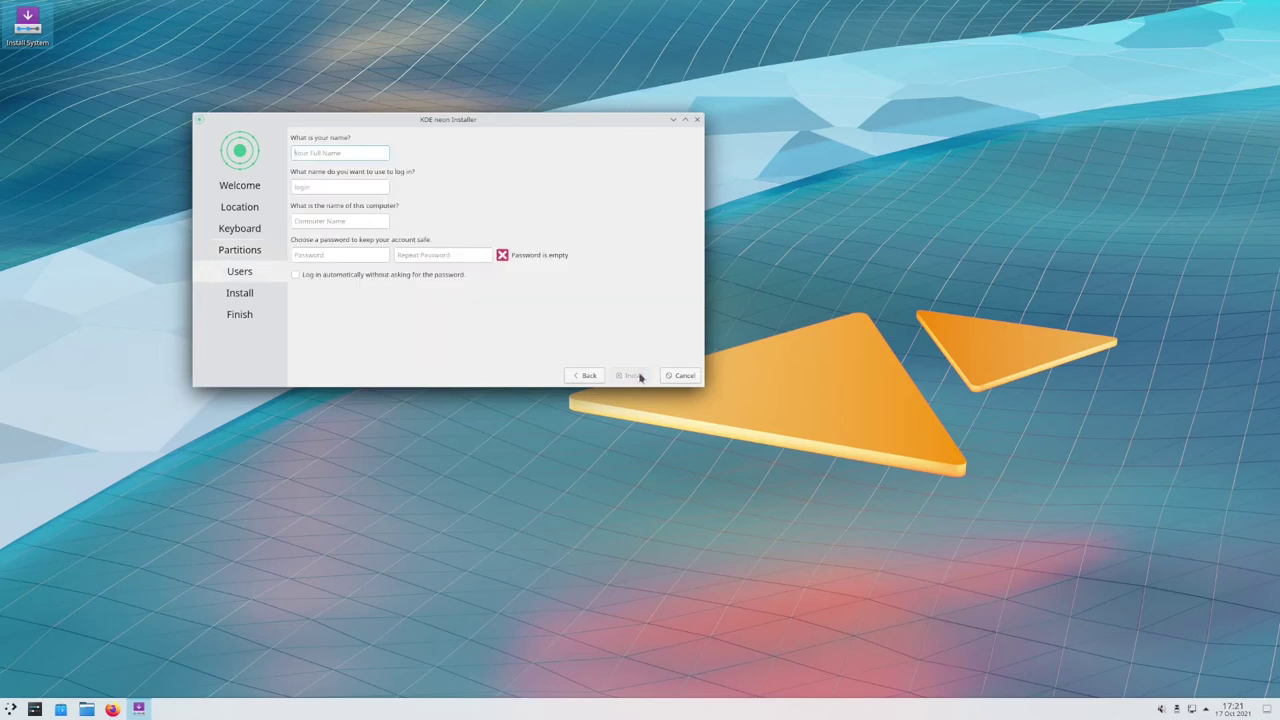
Enter the name Test User and login name test, and type the account password
{"action": "type", "text": "Test Use"}
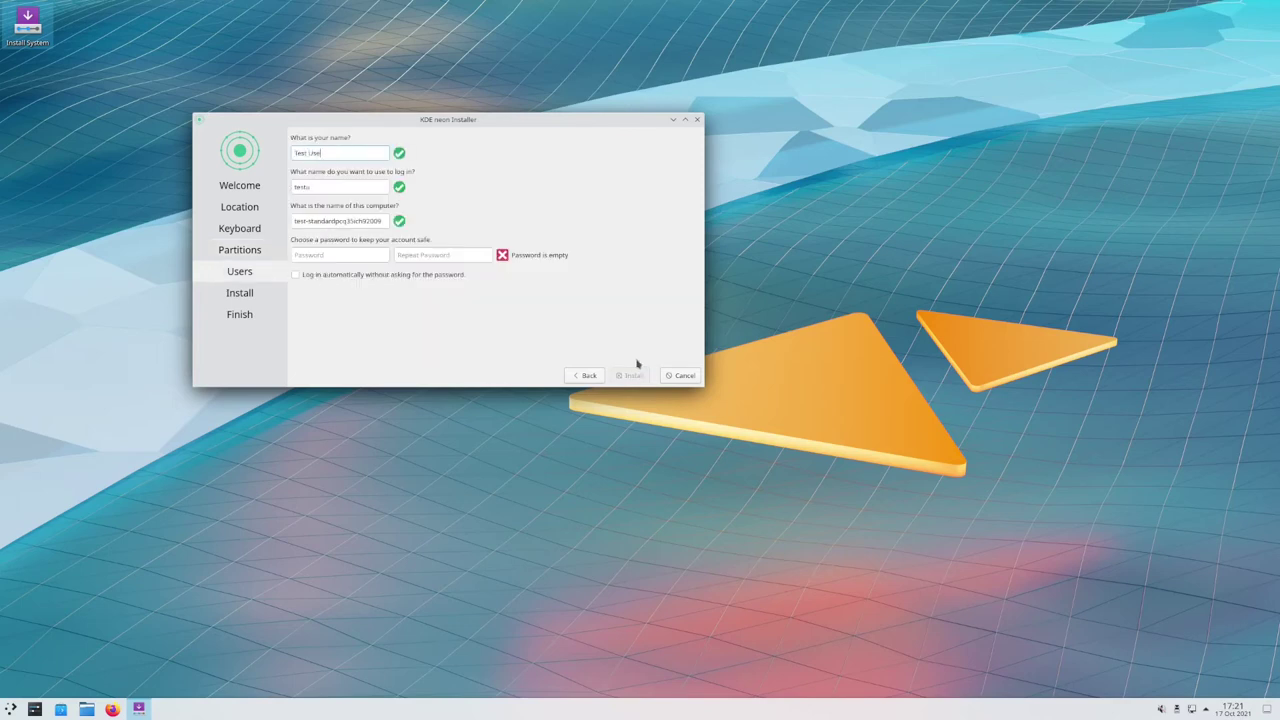
{"action": "key", "text": "Tab"}
{"action": "type", "text": "test"}
{"action": "key", "text": "Tab"}
{"action": "key", "text": "Tab"}
{"action": "type", "text": "te"}
{"action": "key", "text": "BackSpace"}
{"action": "key", "text": "BackSpace"}
{"action": "key", "text": "Tab"}
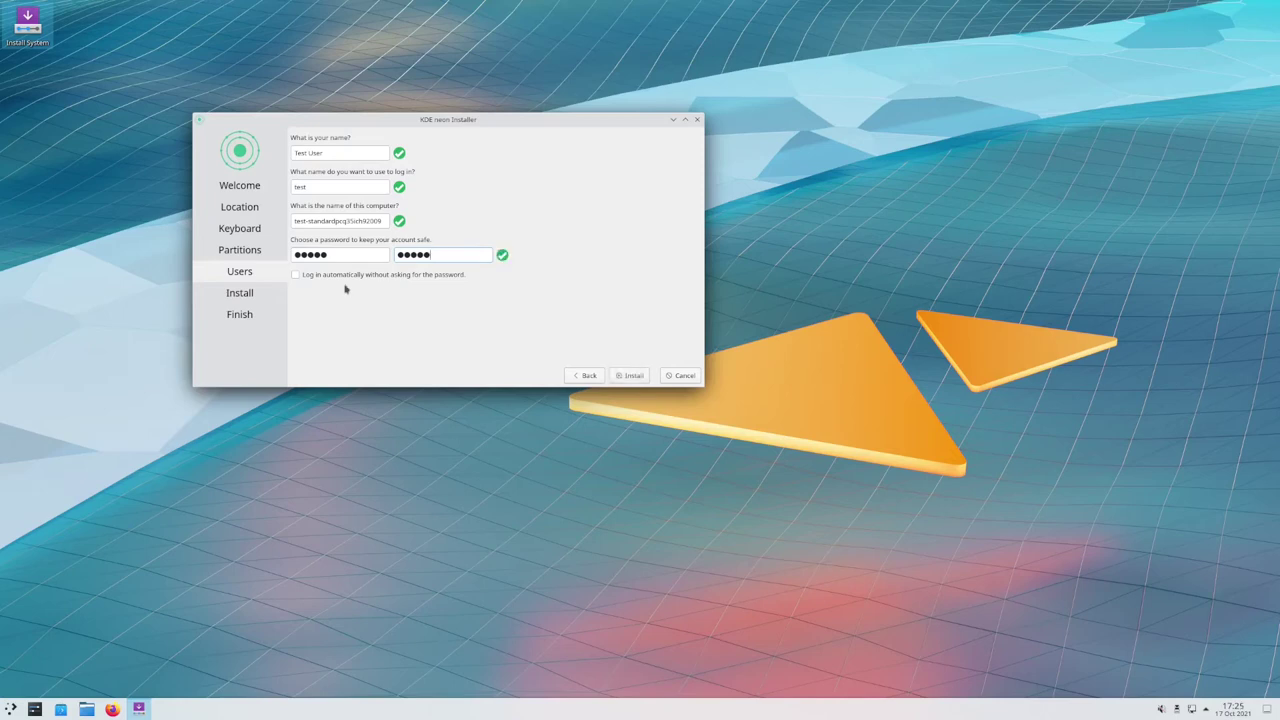
Confirm the matching password, enable automatic login, and start installing KDE neon
{"action": "left_click", "coordinate": [346, 279]}
{"action": "left_click", "coordinate": [635, 377]}
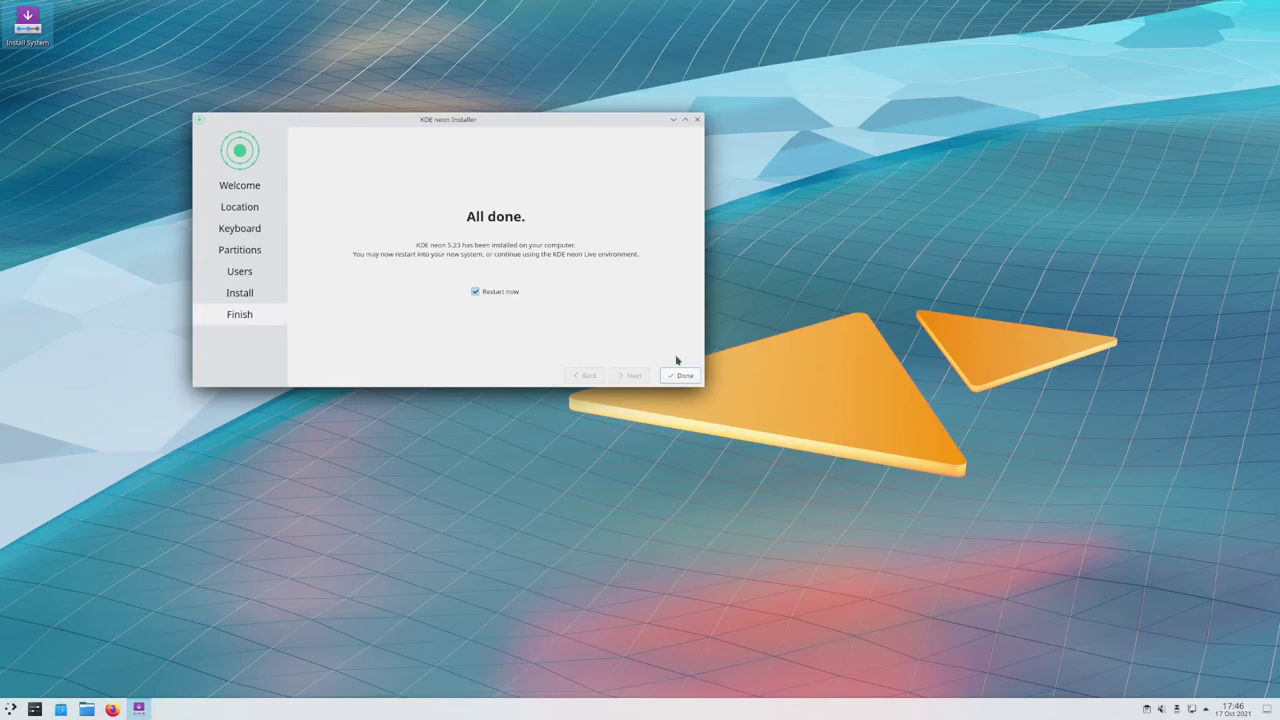
Finish the installer with Restart now ticked and reboot into the new Plasma desktop
{"action": "left_click", "coordinate": [681, 375]}
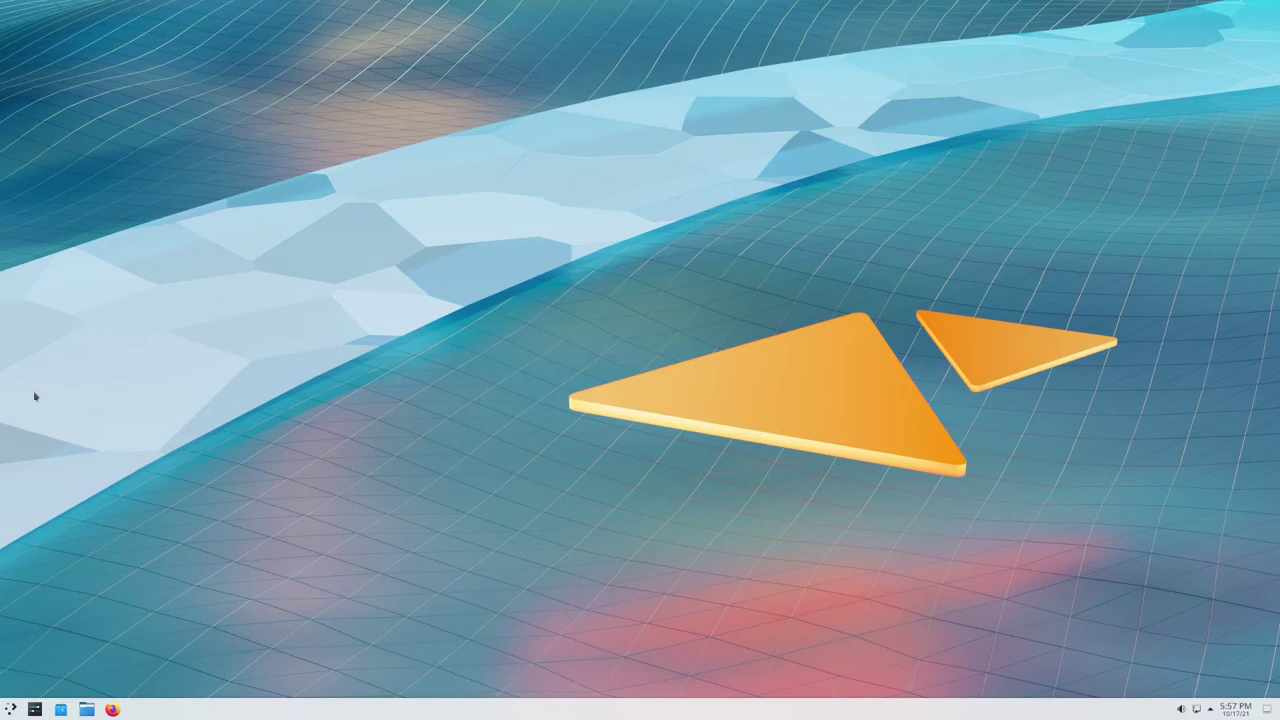
Open the Application Launcher with the Meta key and pin it so it stays open
{"action": "key", "text": "super"}
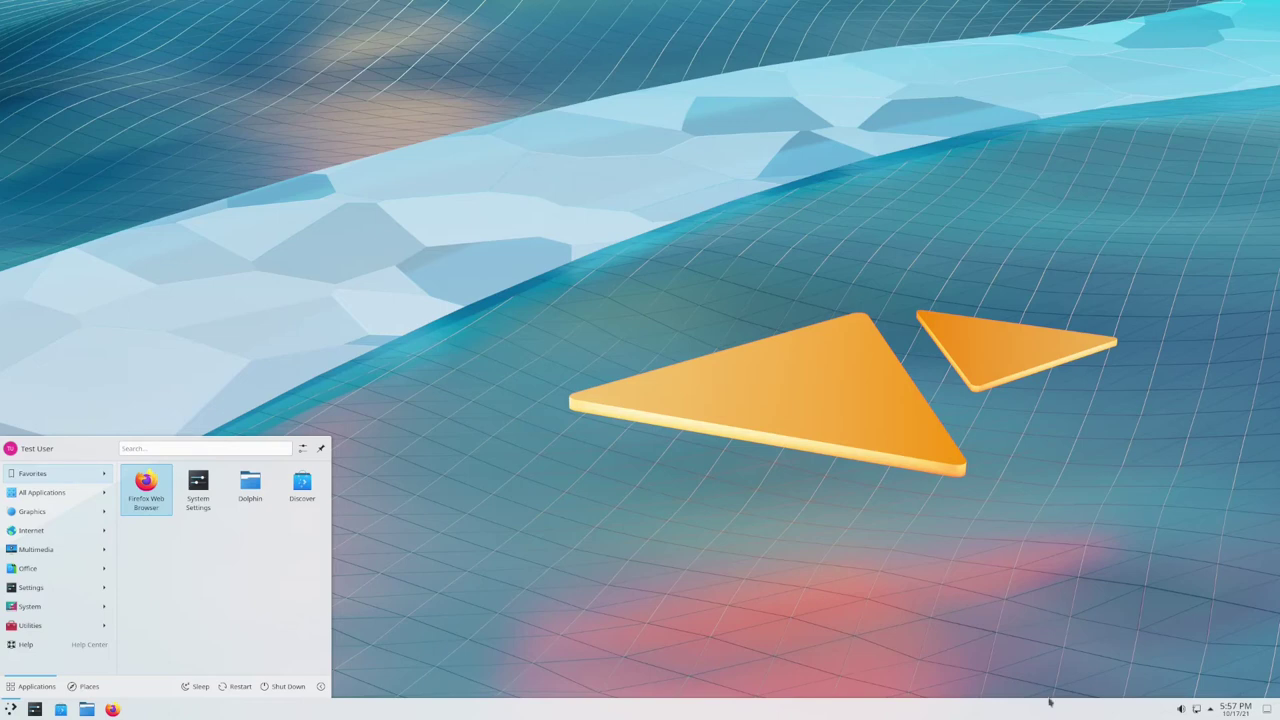
{"action": "left_click", "coordinate": [321, 450]}
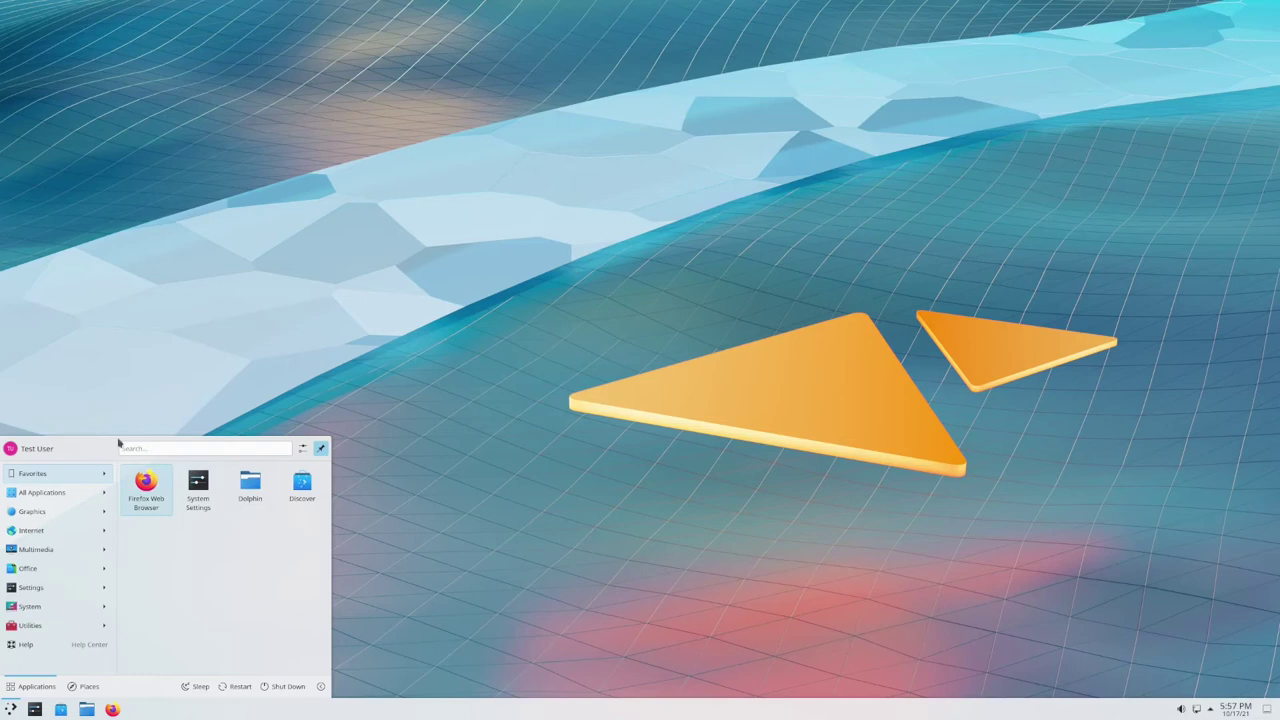
{"action": "left_click", "coordinate": [320, 448]}
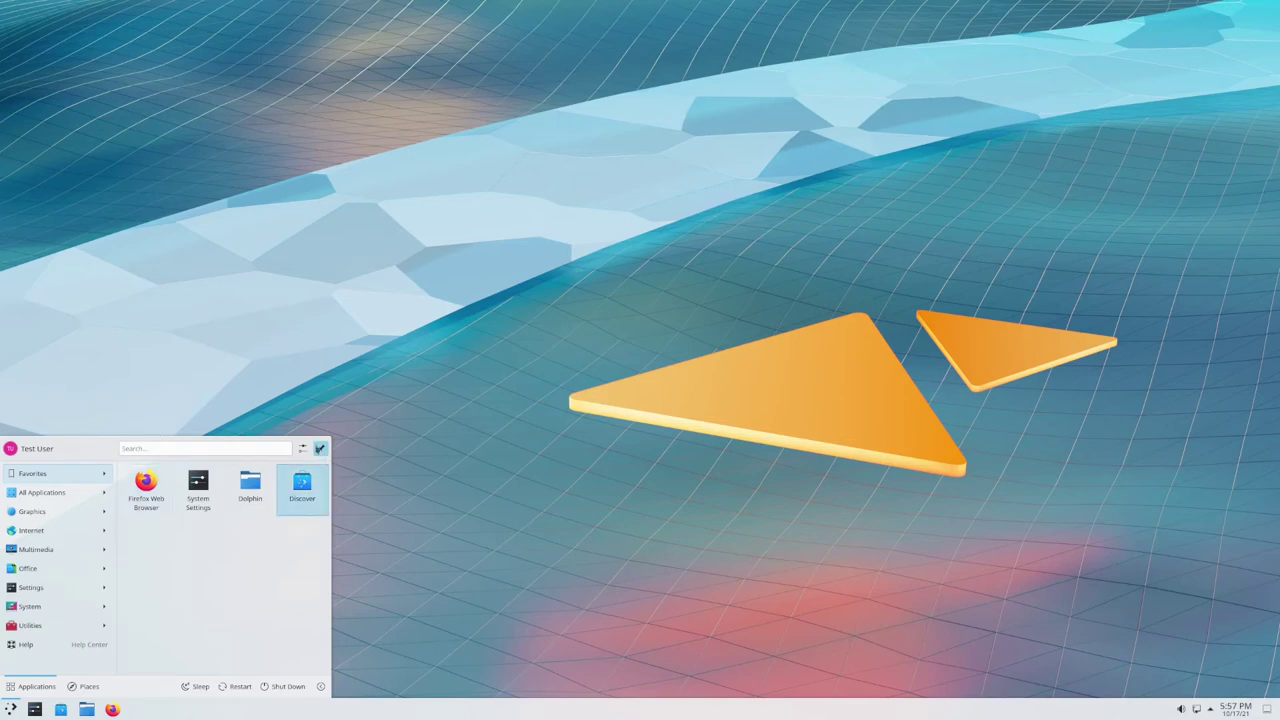
{"action": "key", "text": "Escape"}
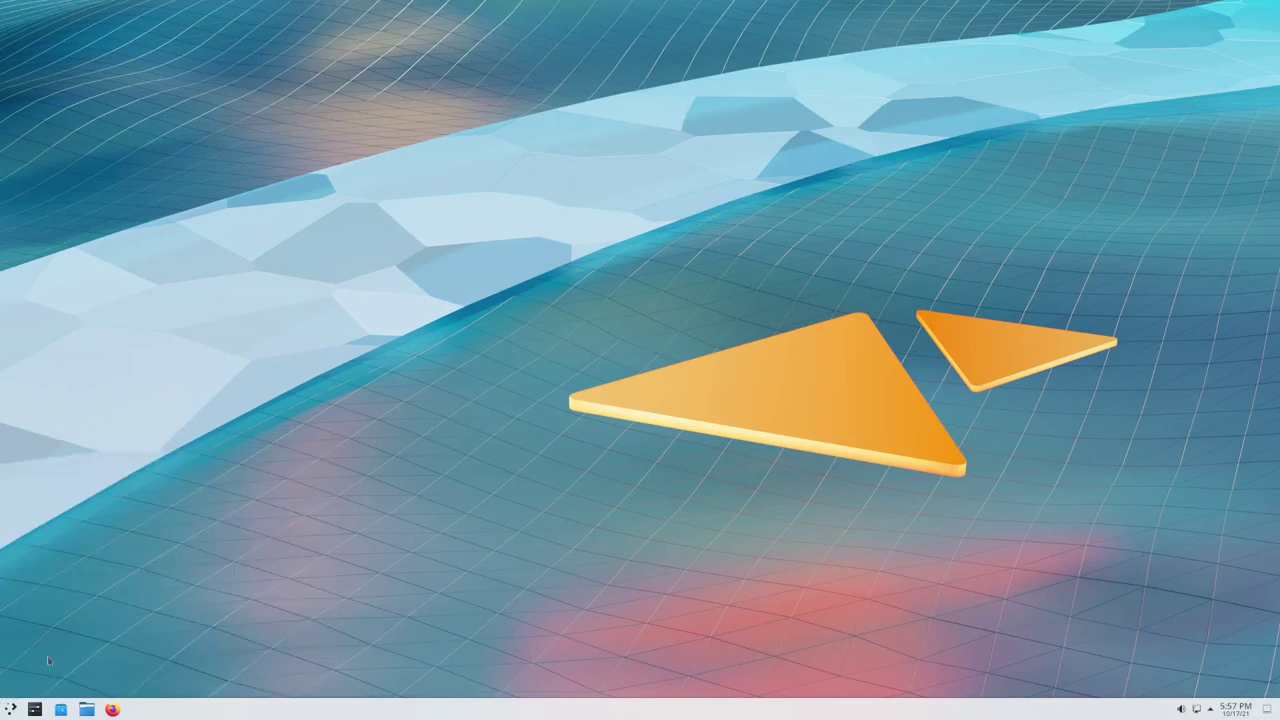
{"action": "left_click", "coordinate": [10, 708]}
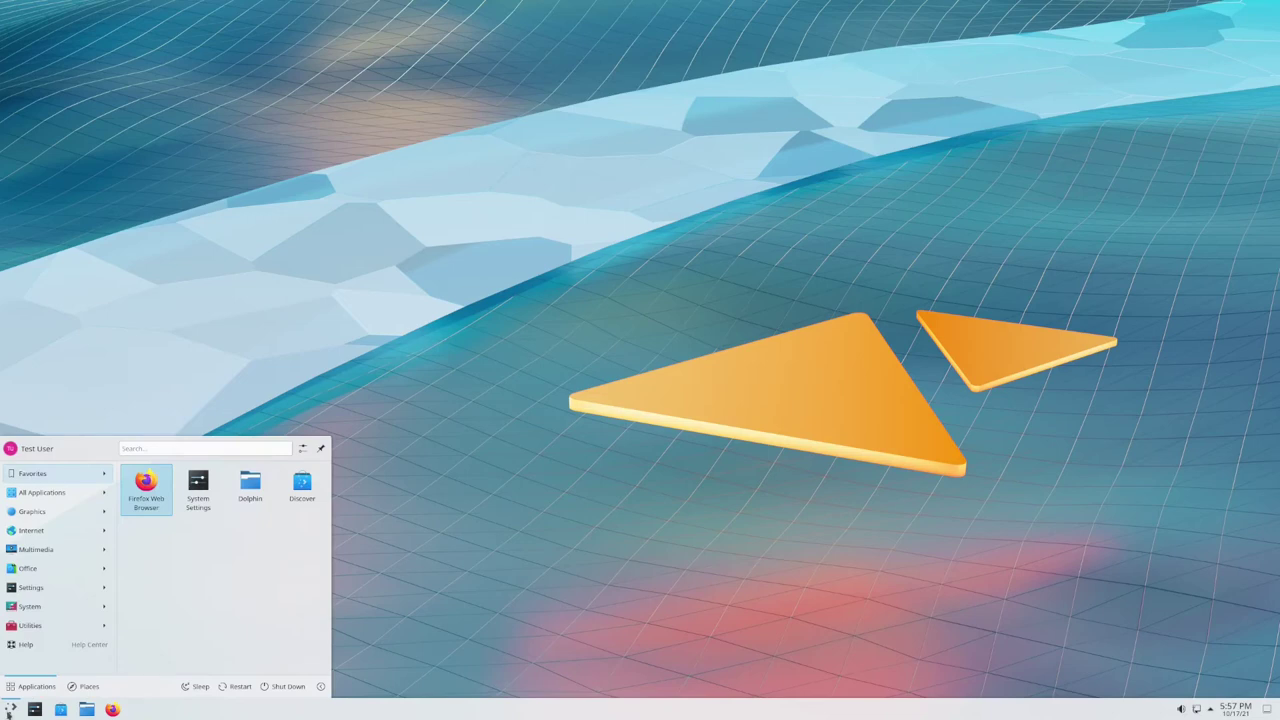
{"action": "left_click", "coordinate": [76, 496]}
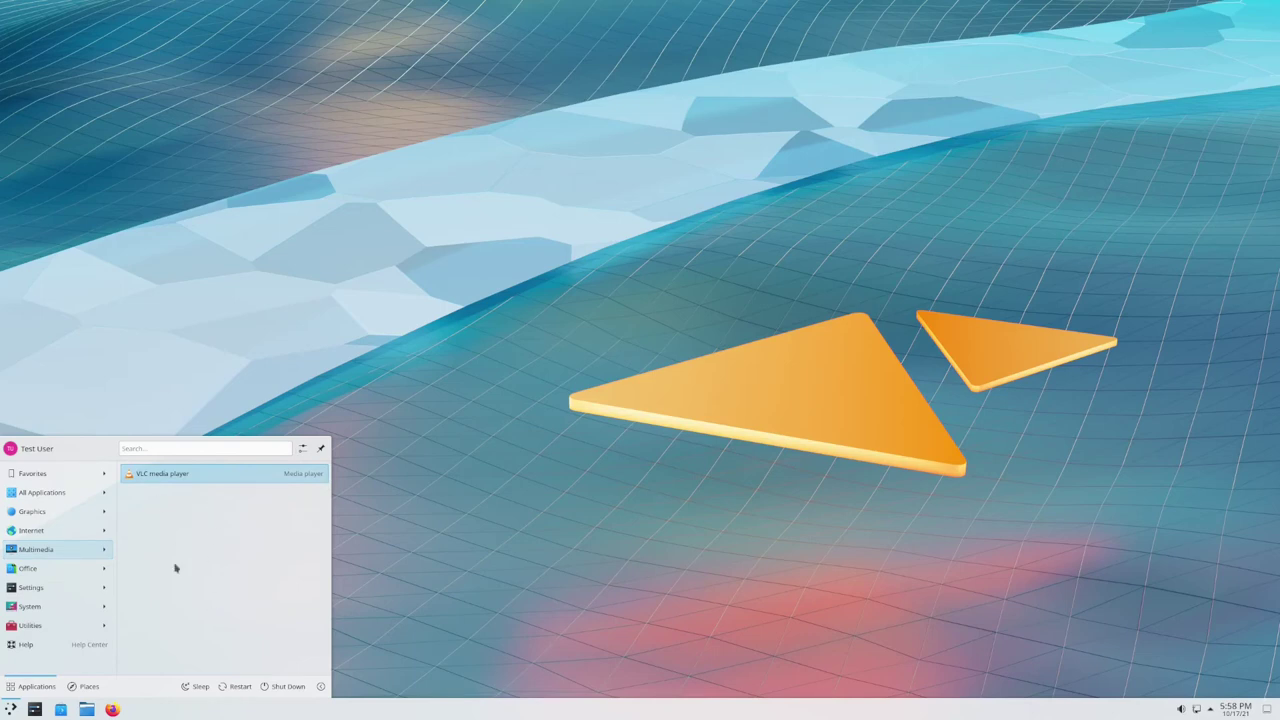
{"action": "mouse_move", "coordinate": [30, 625]}
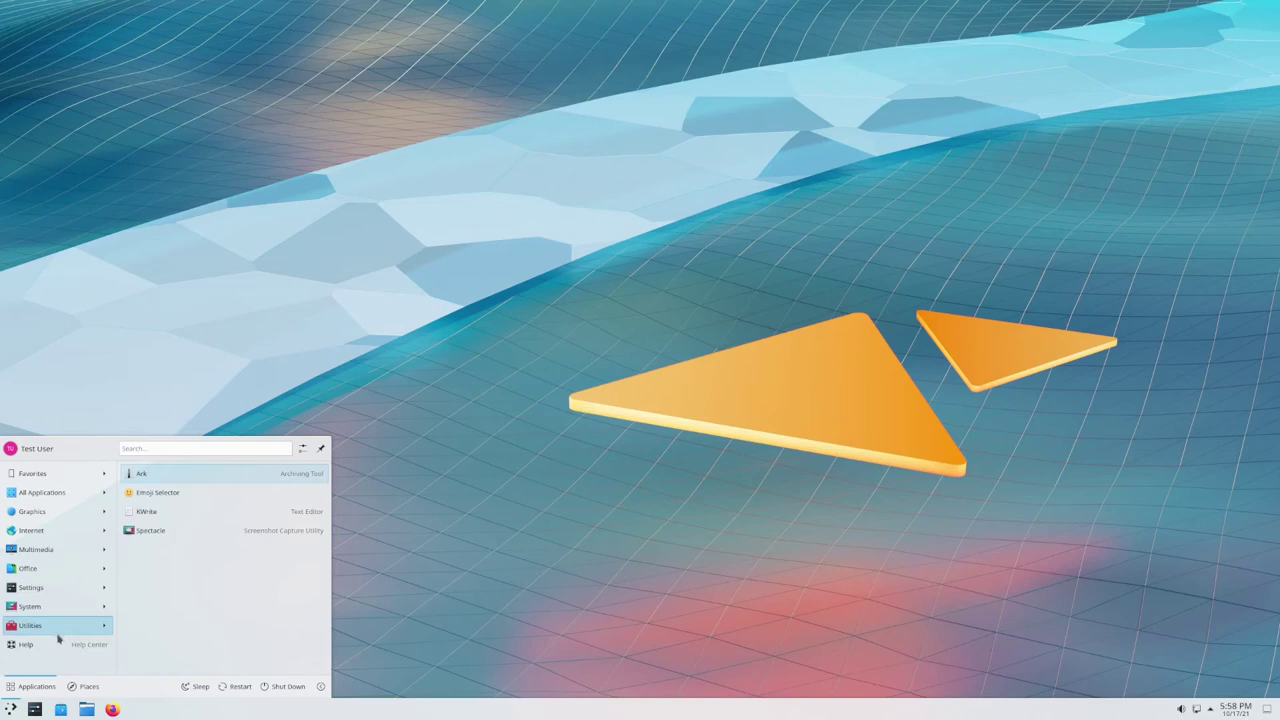
{"action": "left_click", "coordinate": [523, 544]}
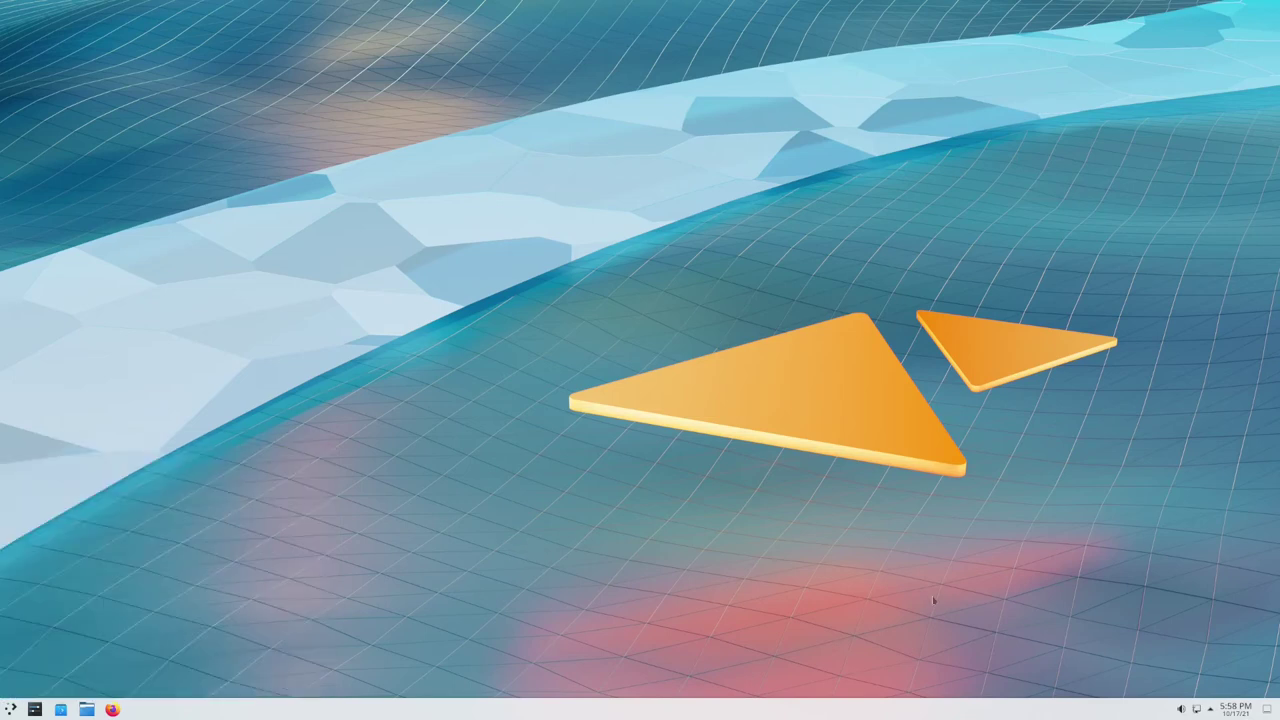
Toggle Night Color off and back on from the system tray, then reopen the Application Launcher
{"action": "left_click", "coordinate": [1212, 709]}
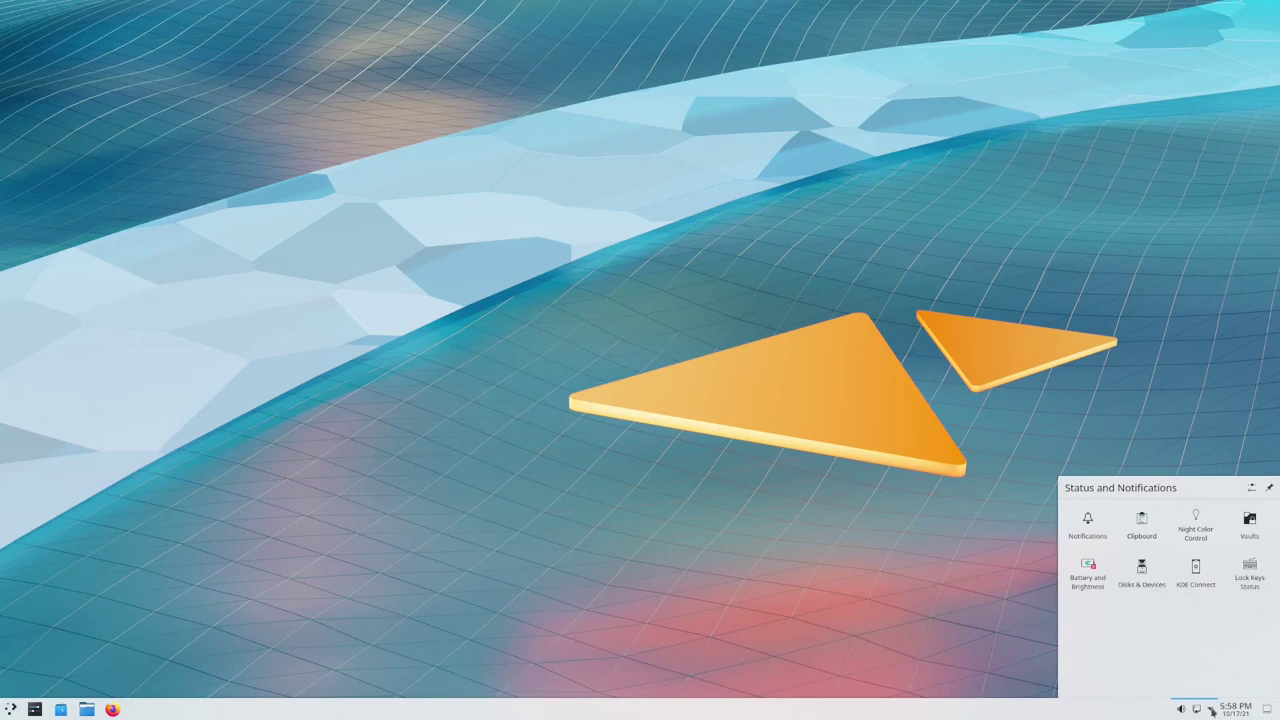
{"action": "left_click", "coordinate": [1189, 540]}
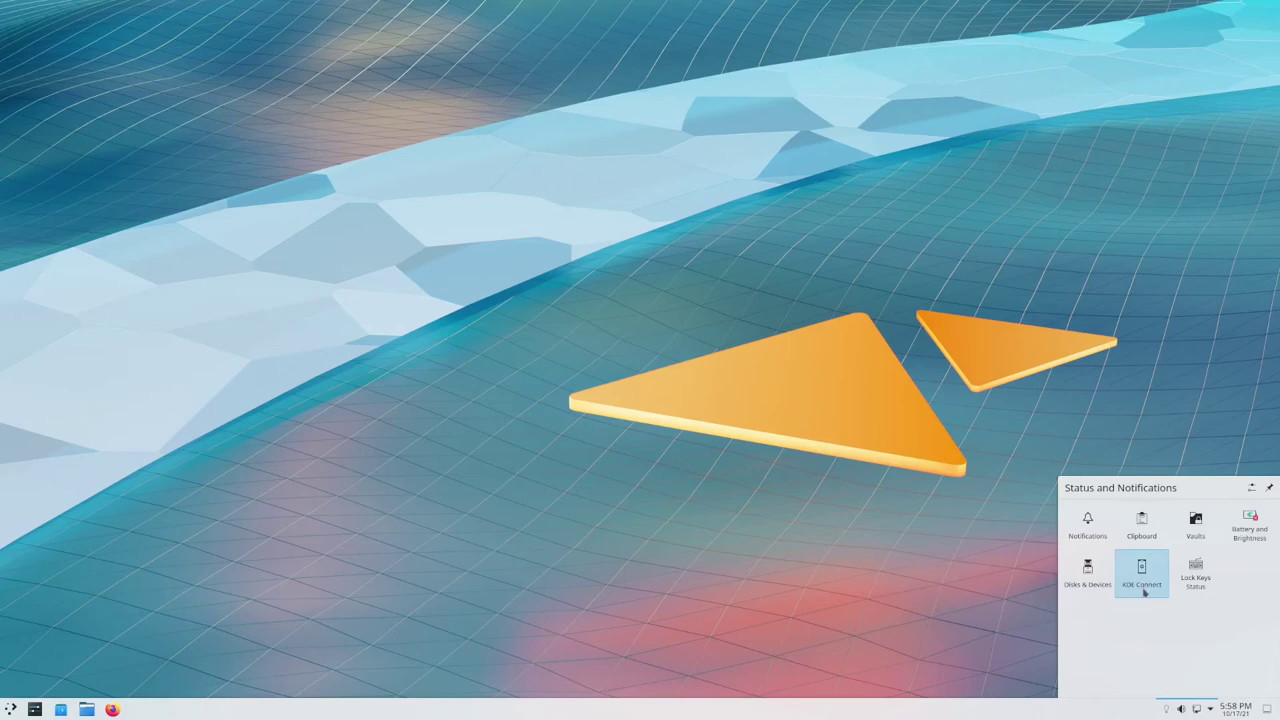
{"action": "left_click", "coordinate": [1165, 709]}
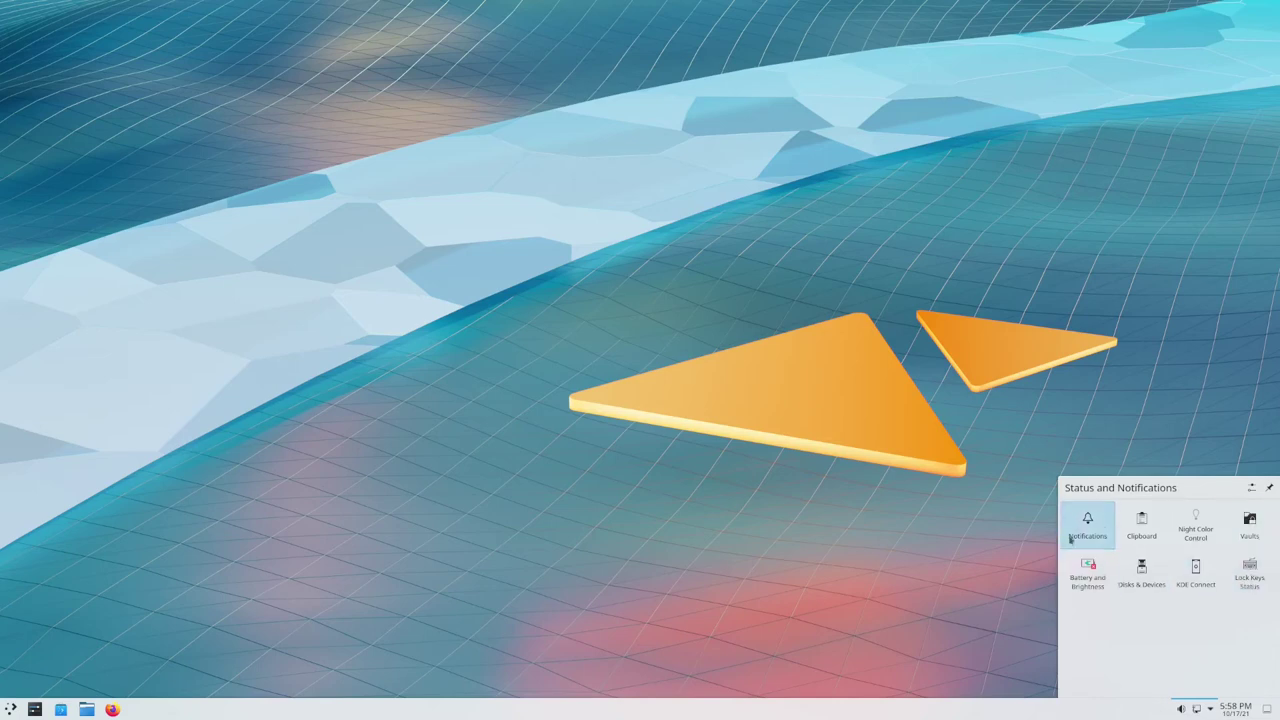
{"action": "left_click", "coordinate": [945, 537]}
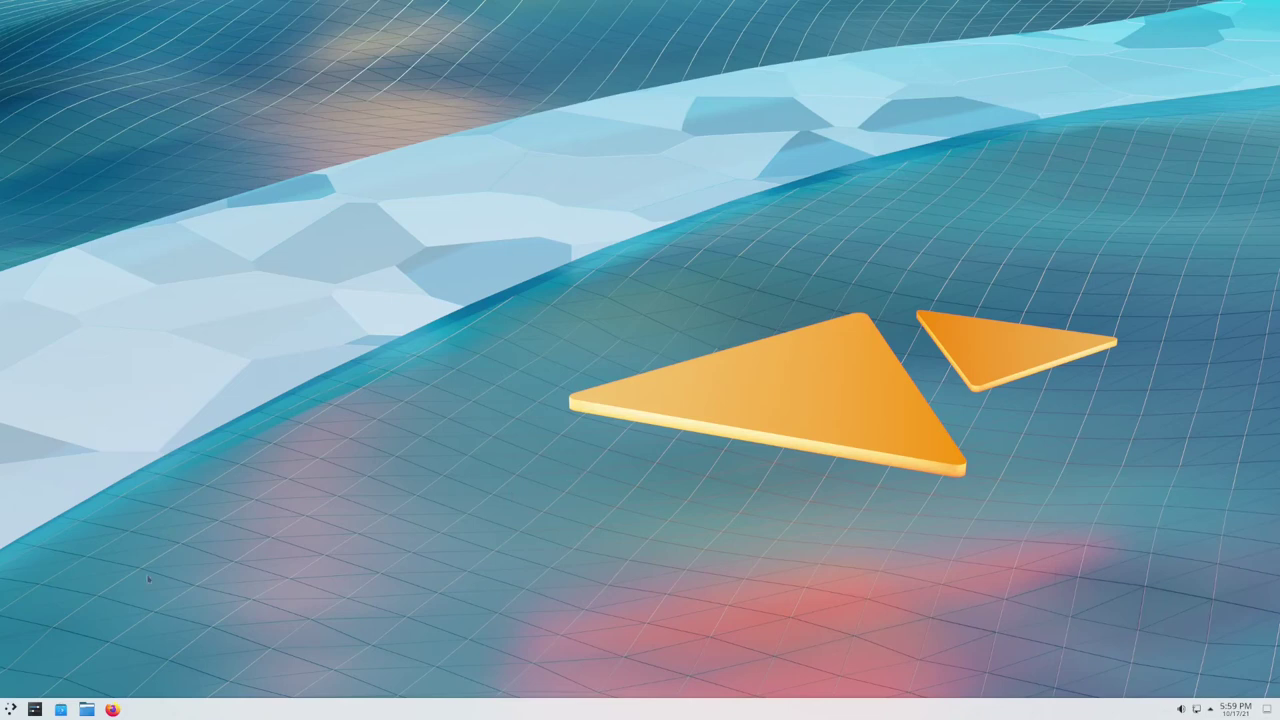
{"action": "left_click", "coordinate": [10, 710]}
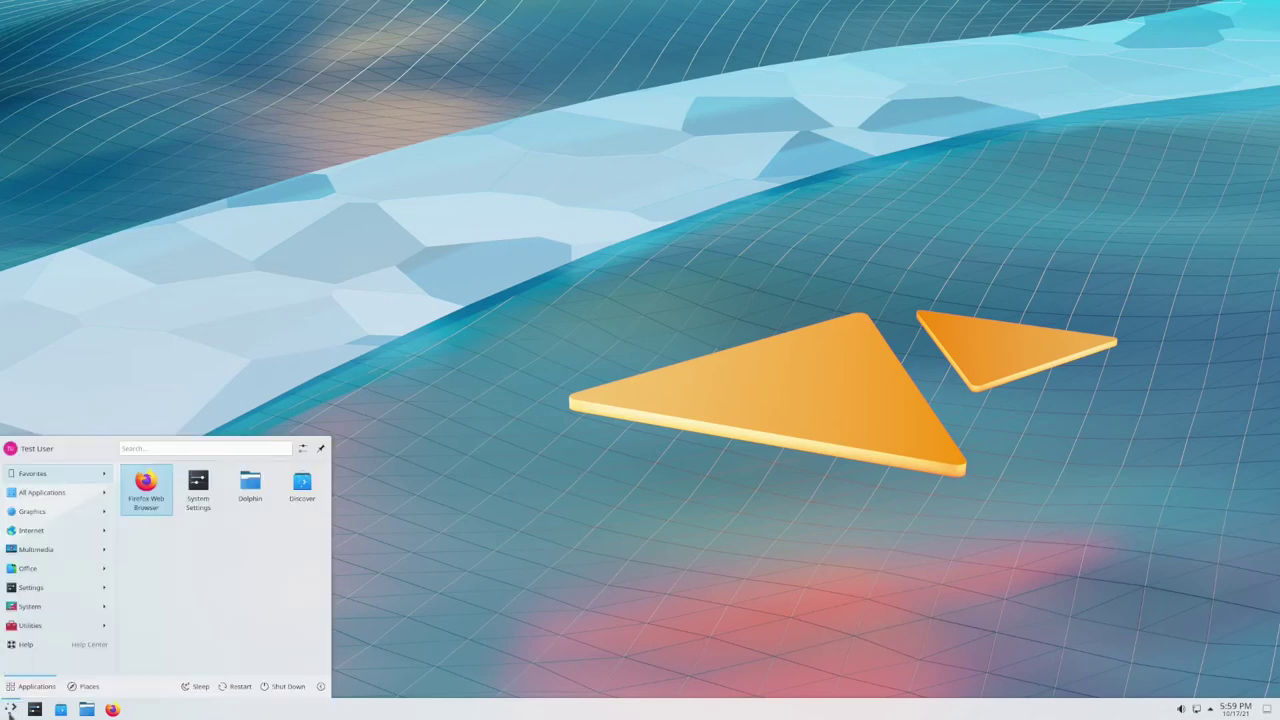
{"action": "left_click", "coordinate": [529, 515]}
{"action": "right_click", "coordinate": [529, 515]}
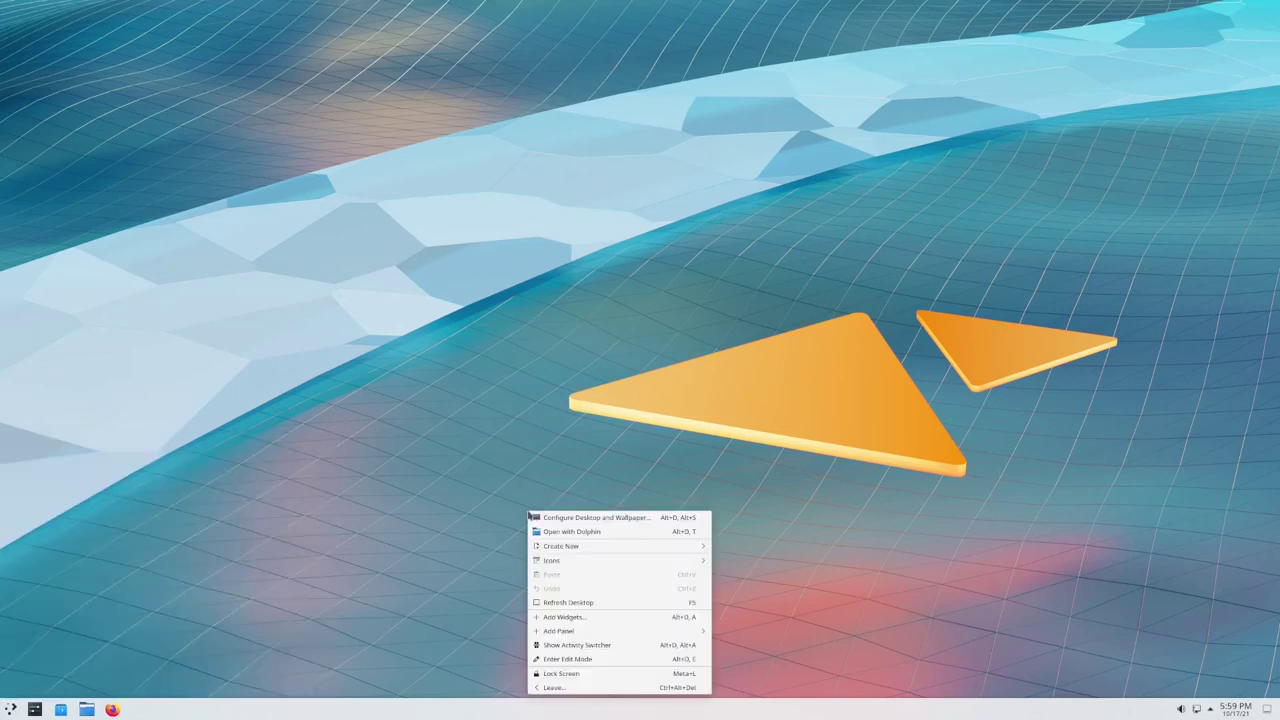
{"action": "left_click", "coordinate": [143, 645]}
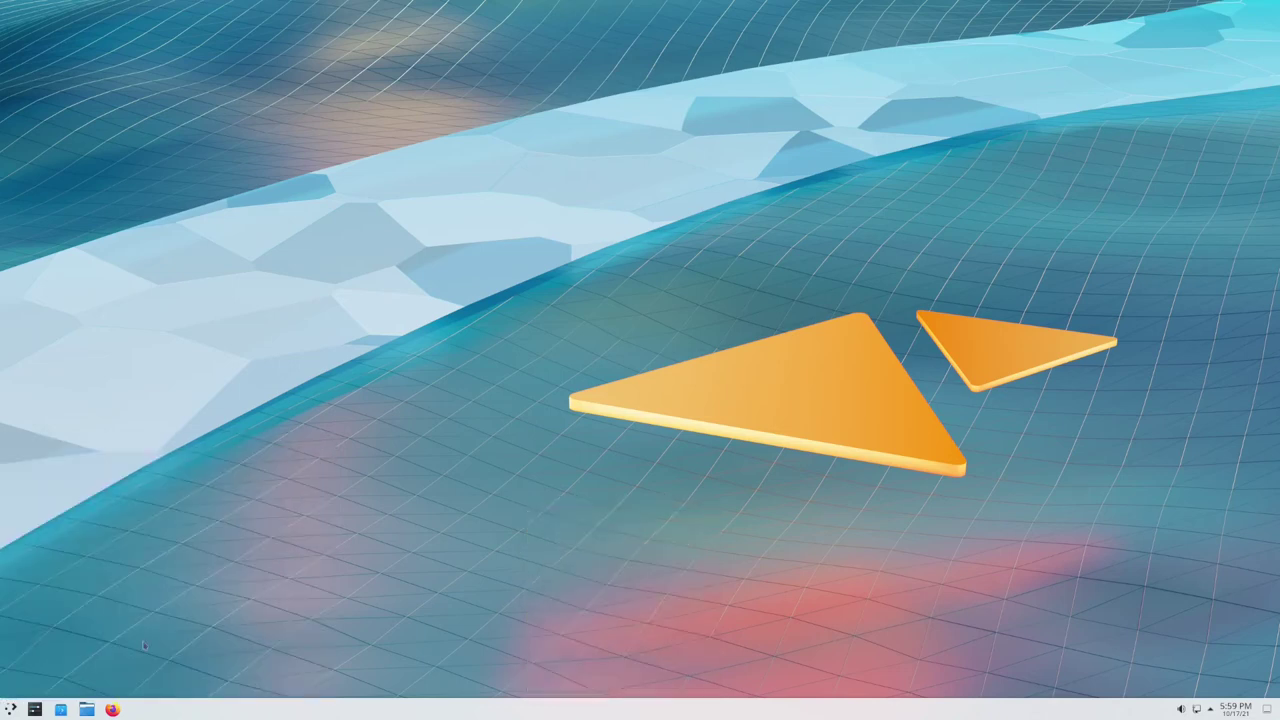
{"action": "left_click", "coordinate": [14, 706]}
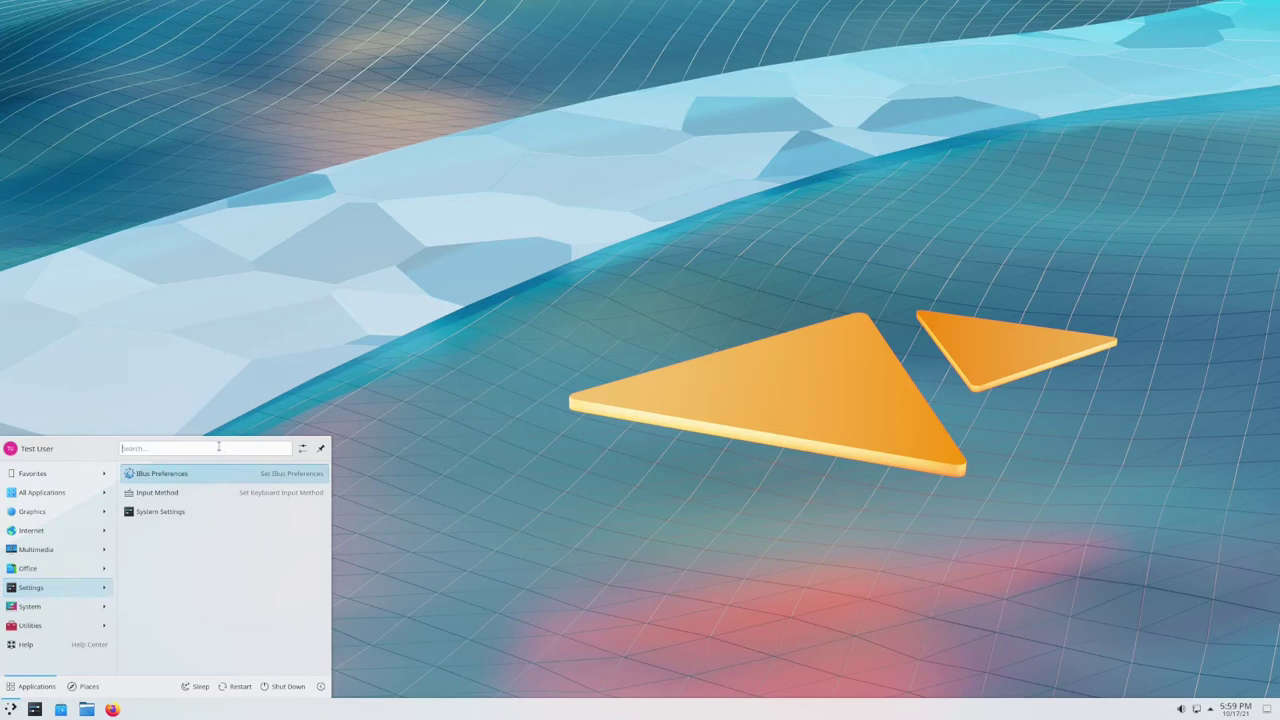
Search the launcher for Konsole and launch the terminal from the result
{"action": "type", "text": "i"}
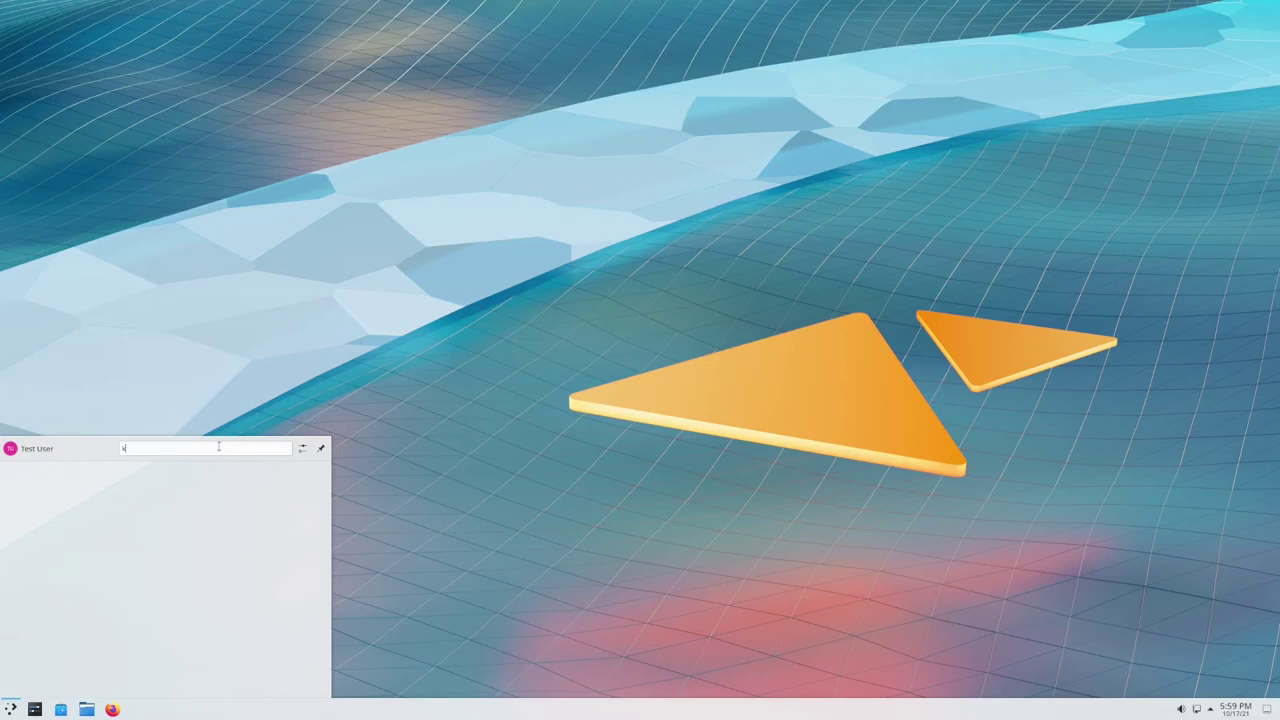
{"action": "type", "text": "on"}
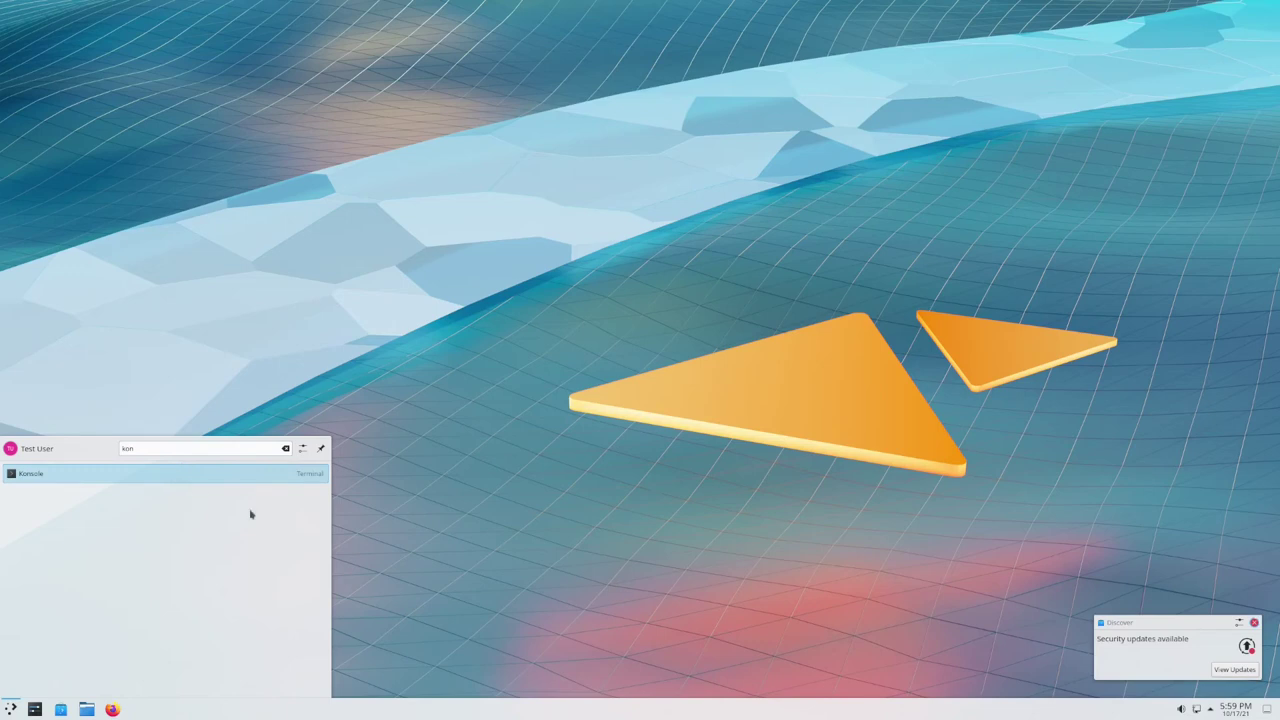
{"action": "key", "text": "Return"}
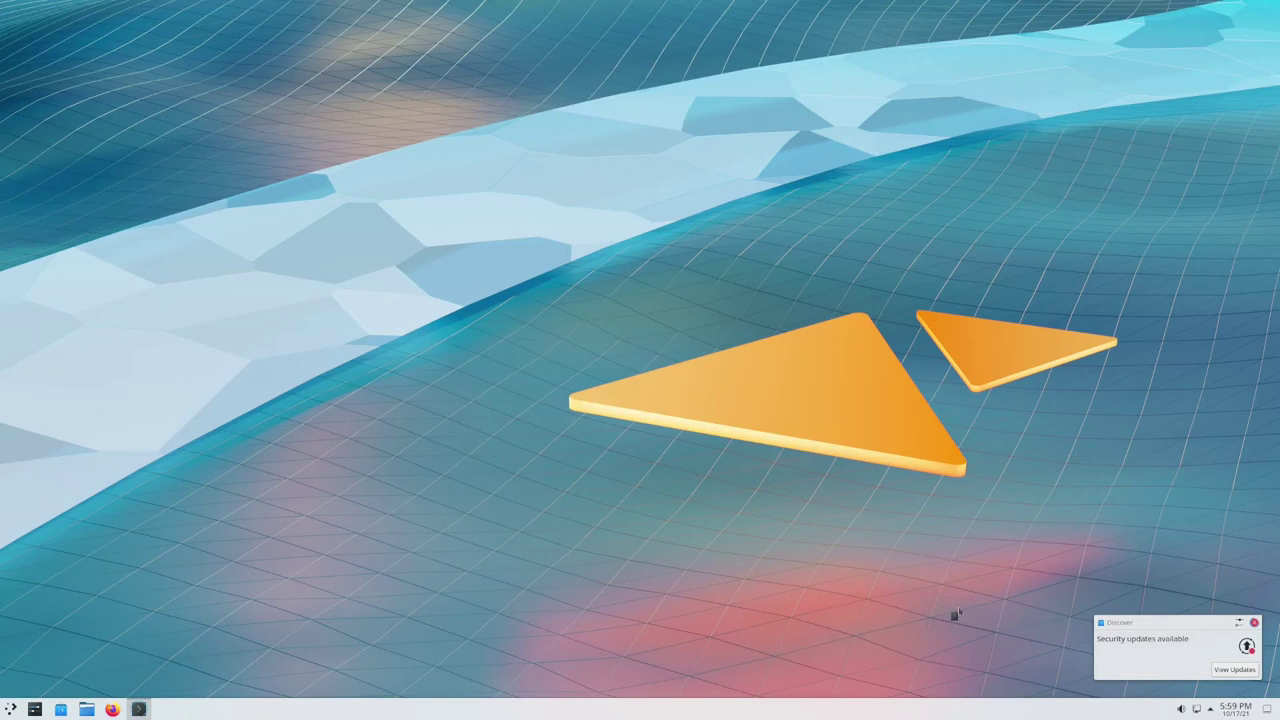
Open Discover's available security updates and move the Konsole window toward the screen centre
{"action": "left_click", "coordinate": [1241, 672]}
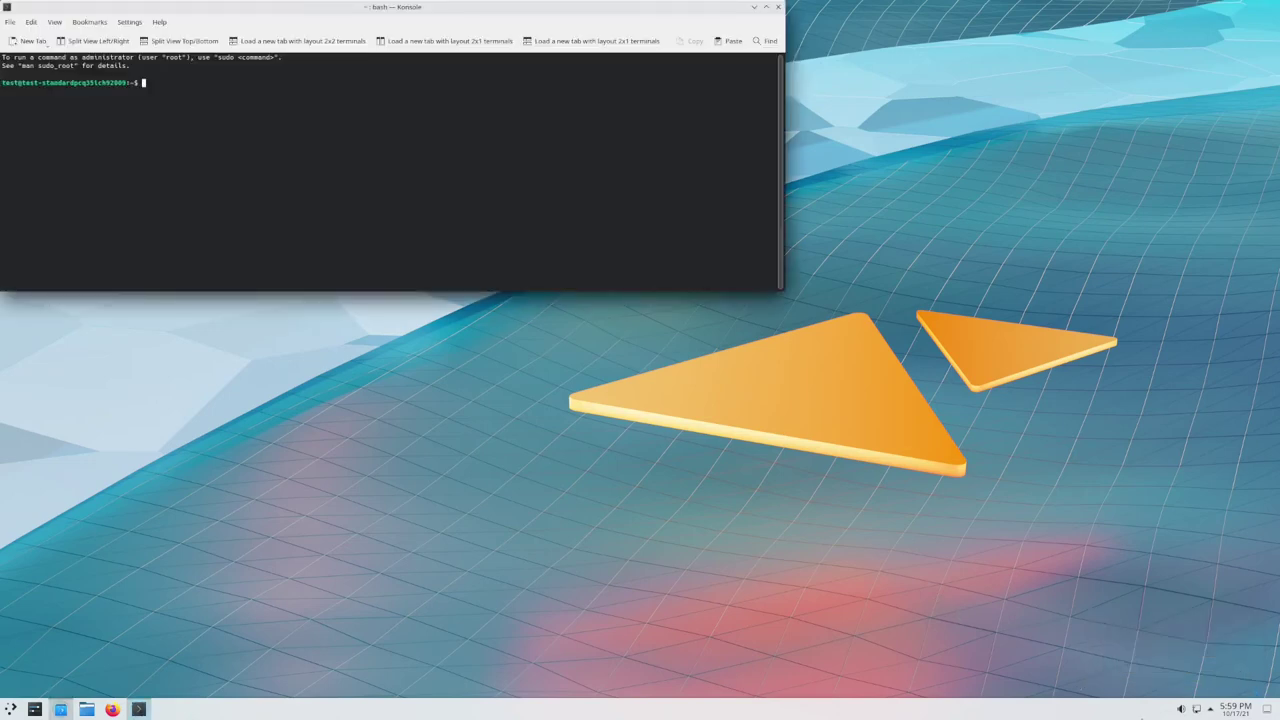
{"action": "left_click", "coordinate": [1210, 710]}
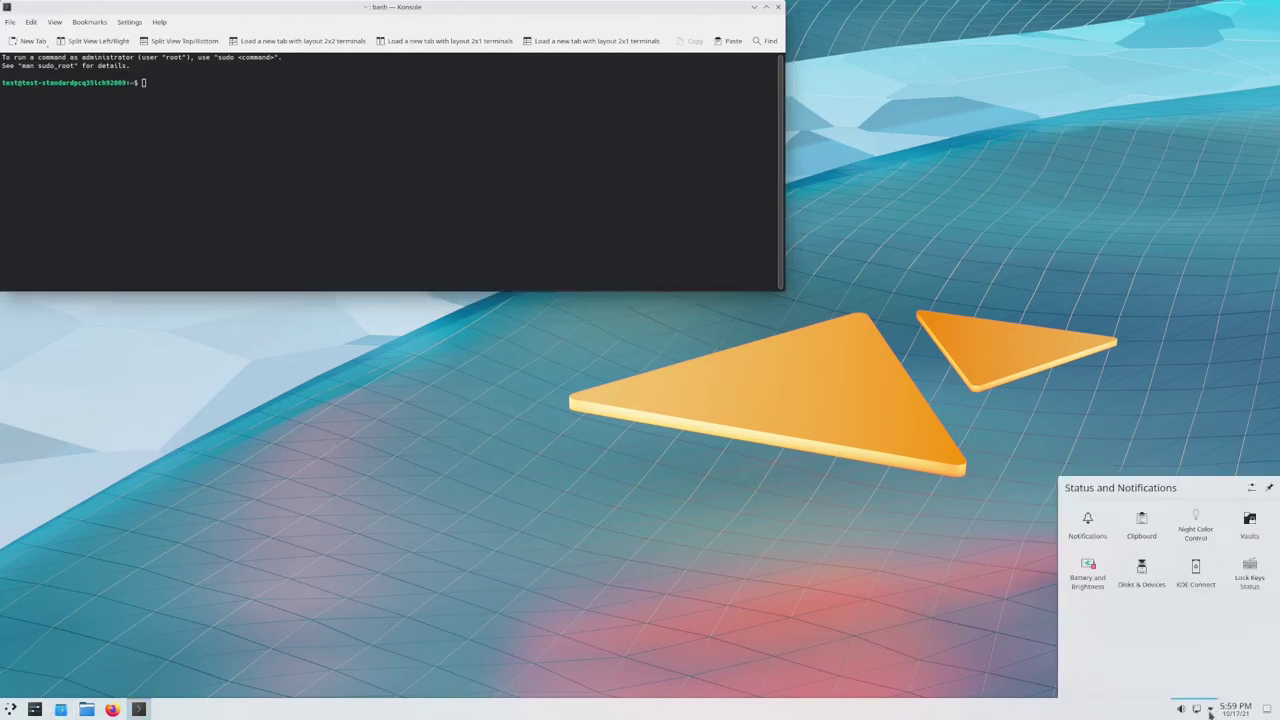
{"action": "left_click", "coordinate": [1210, 710]}
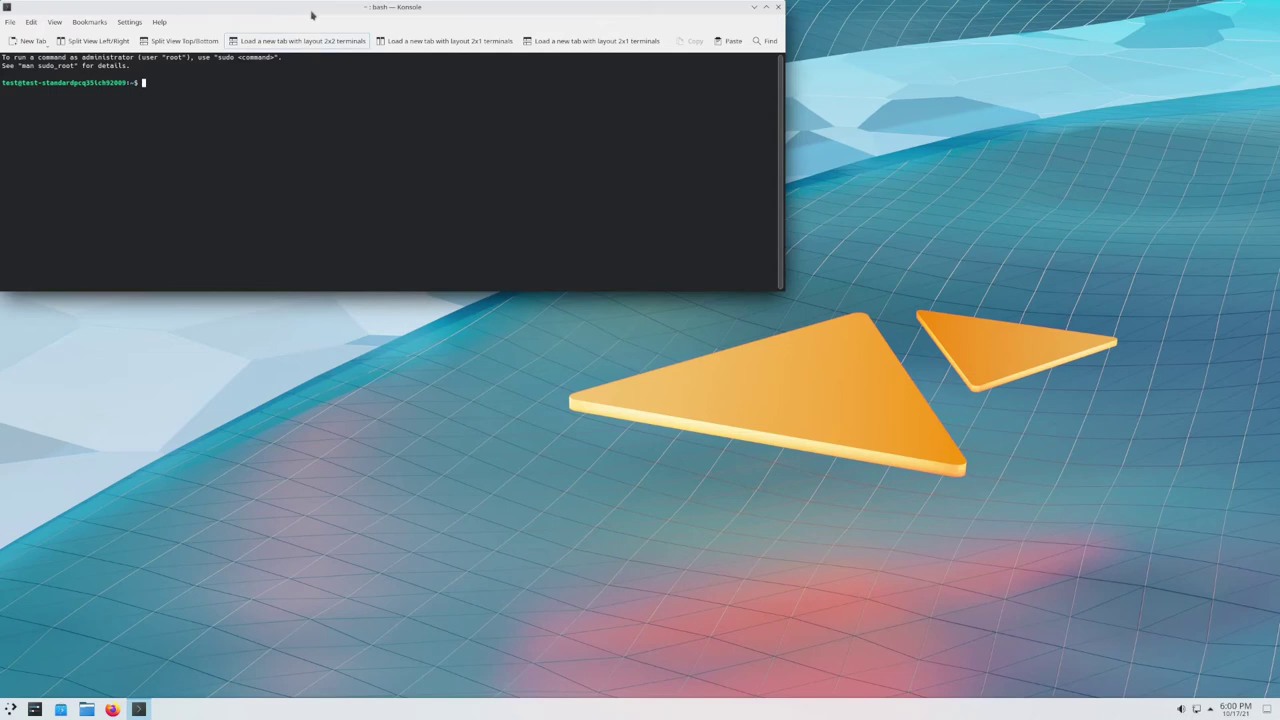
{"action": "mouse_move", "coordinate": [333, 24]}
{"action": "left_mouse_down"}
{"action": "mouse_move", "coordinate": [445, 134]}
{"action": "mouse_move", "coordinate": [427, 138]}
{"action": "left_mouse_up"}
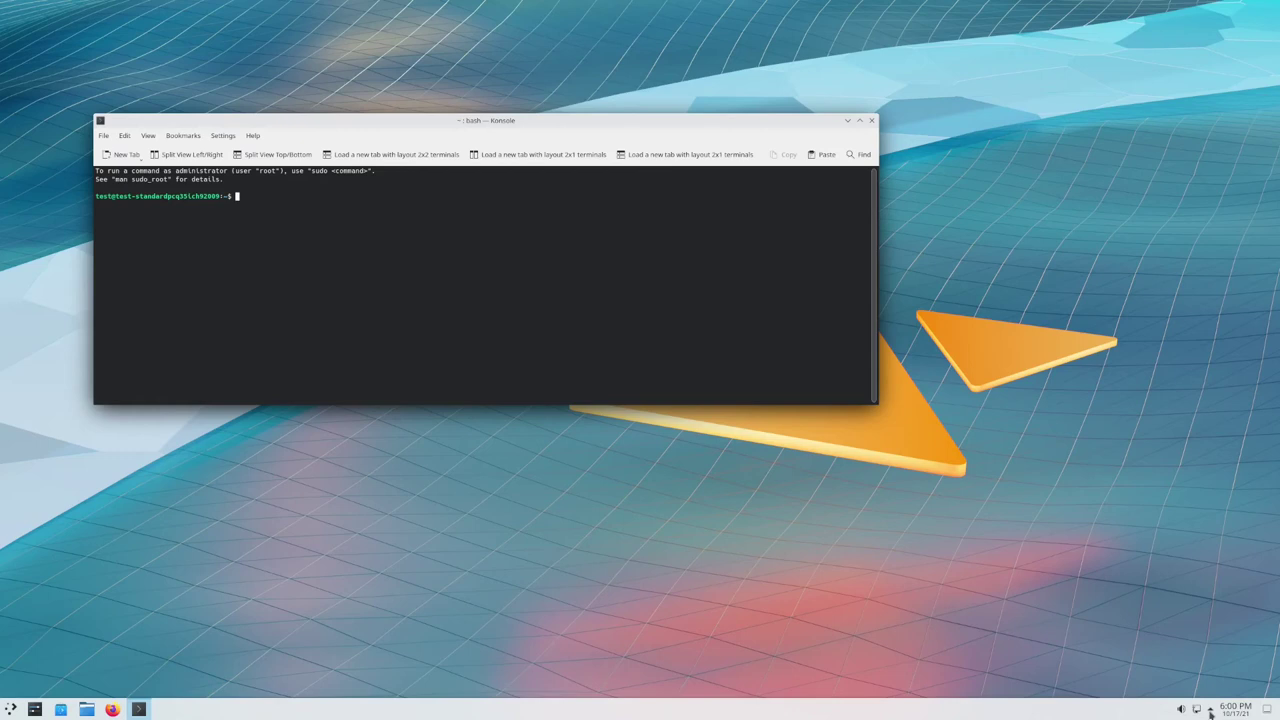
{"action": "left_click", "coordinate": [1211, 712]}
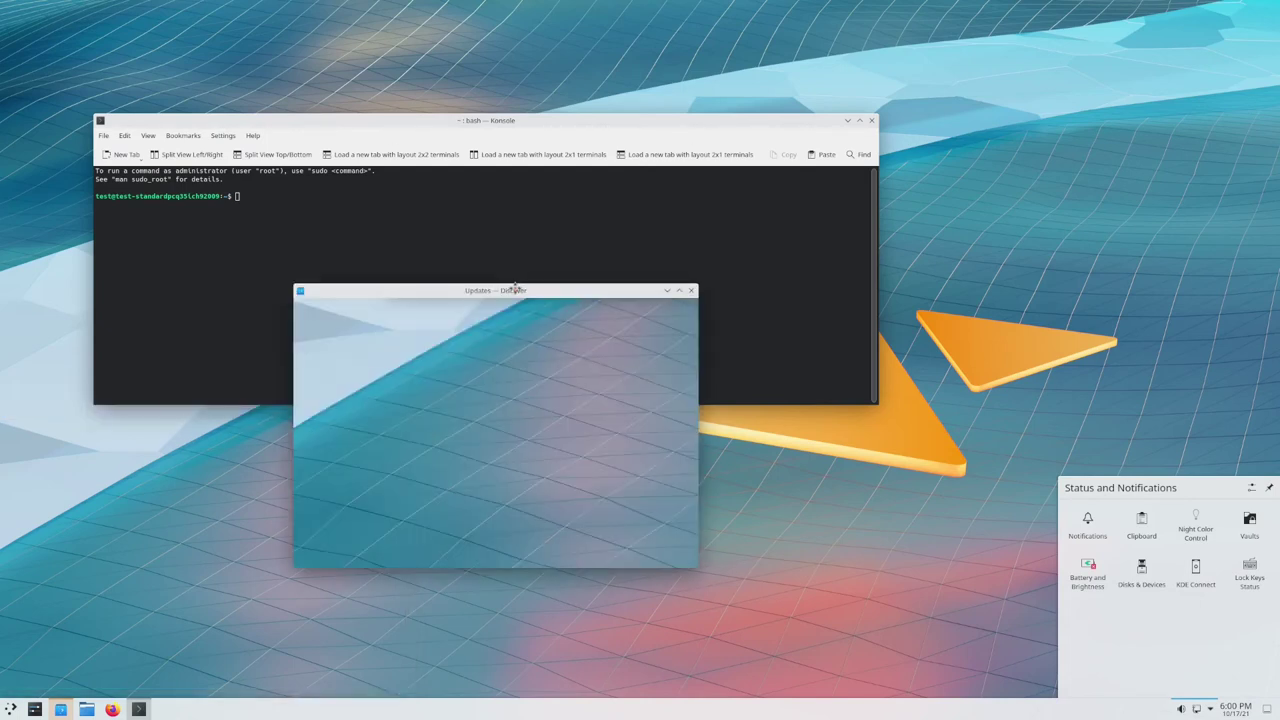
Move Discover right, view the distro-info-data system upgrade details, then browse Applications
{"action": "left_click", "coordinate": [517, 291]}
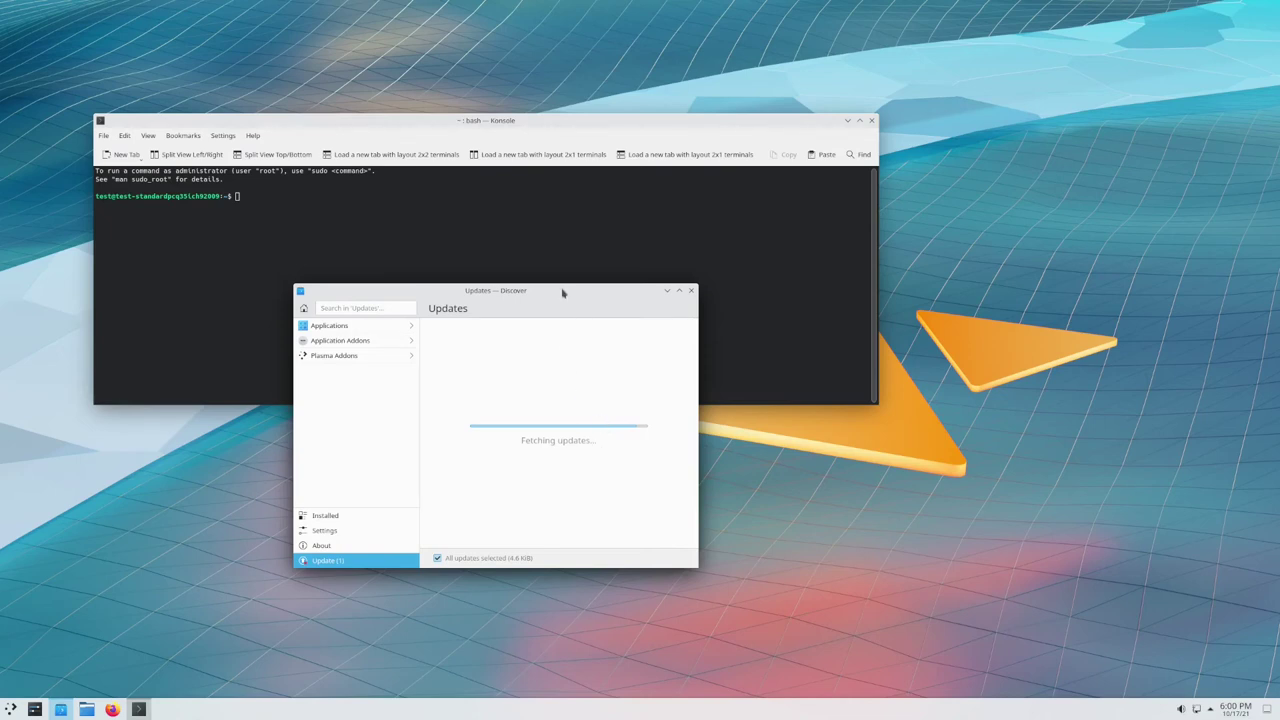
{"action": "mouse_move", "coordinate": [563, 292]}
{"action": "left_mouse_down"}
{"action": "mouse_move", "coordinate": [859, 268]}
{"action": "mouse_move", "coordinate": [733, 281]}
{"action": "left_mouse_up"}
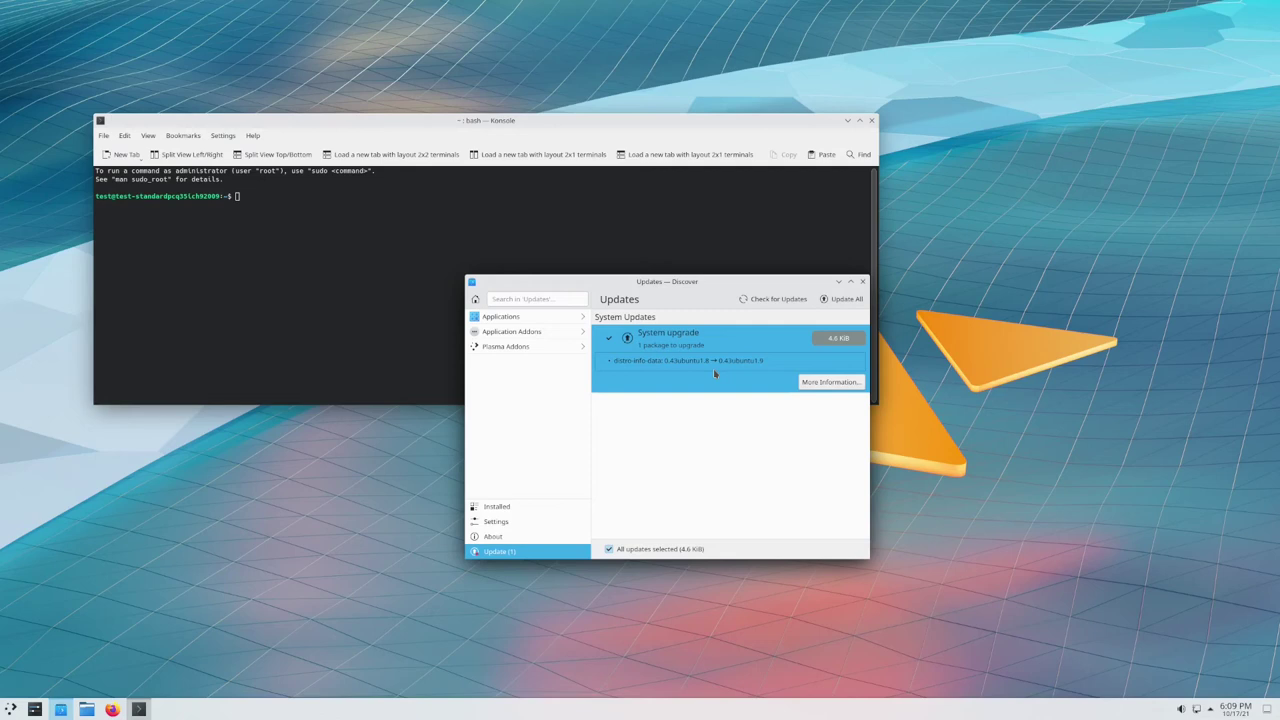
{"action": "left_click", "coordinate": [790, 372]}
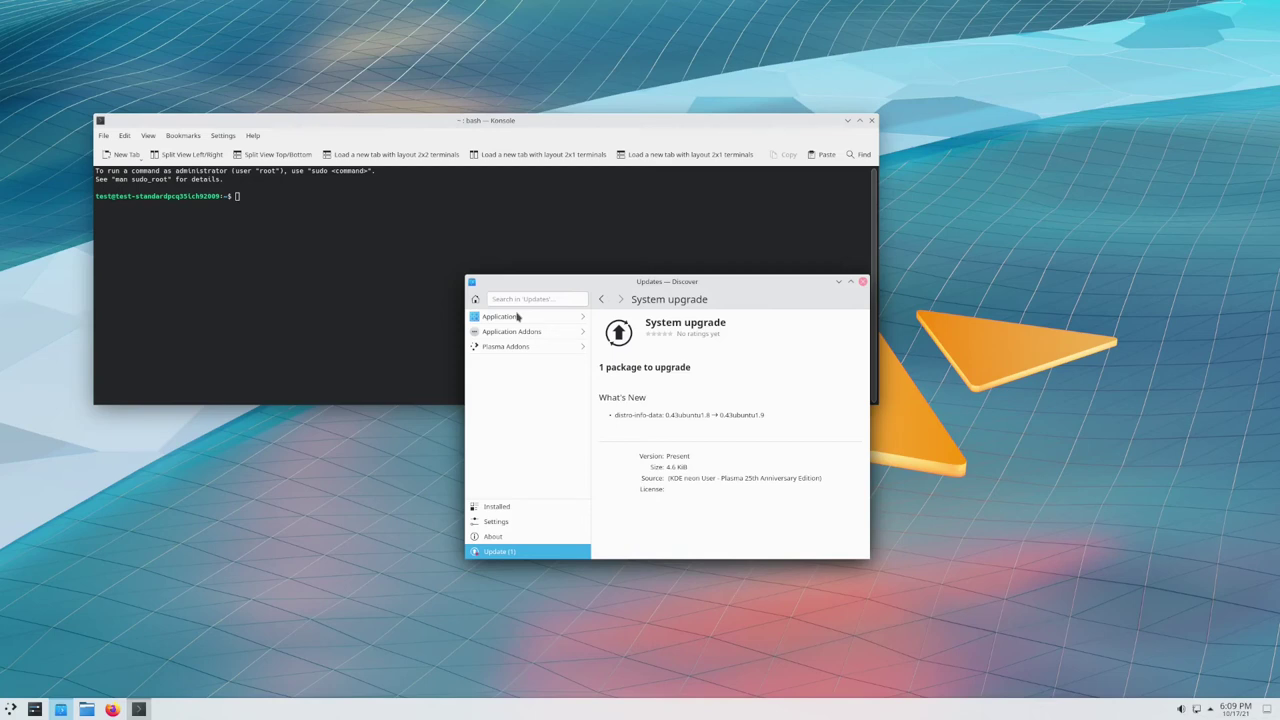
{"action": "left_click", "coordinate": [517, 316]}
Close the Konsole window and stretch Discover taller at its top and bottom edges
{"action": "left_click", "coordinate": [796, 270]}
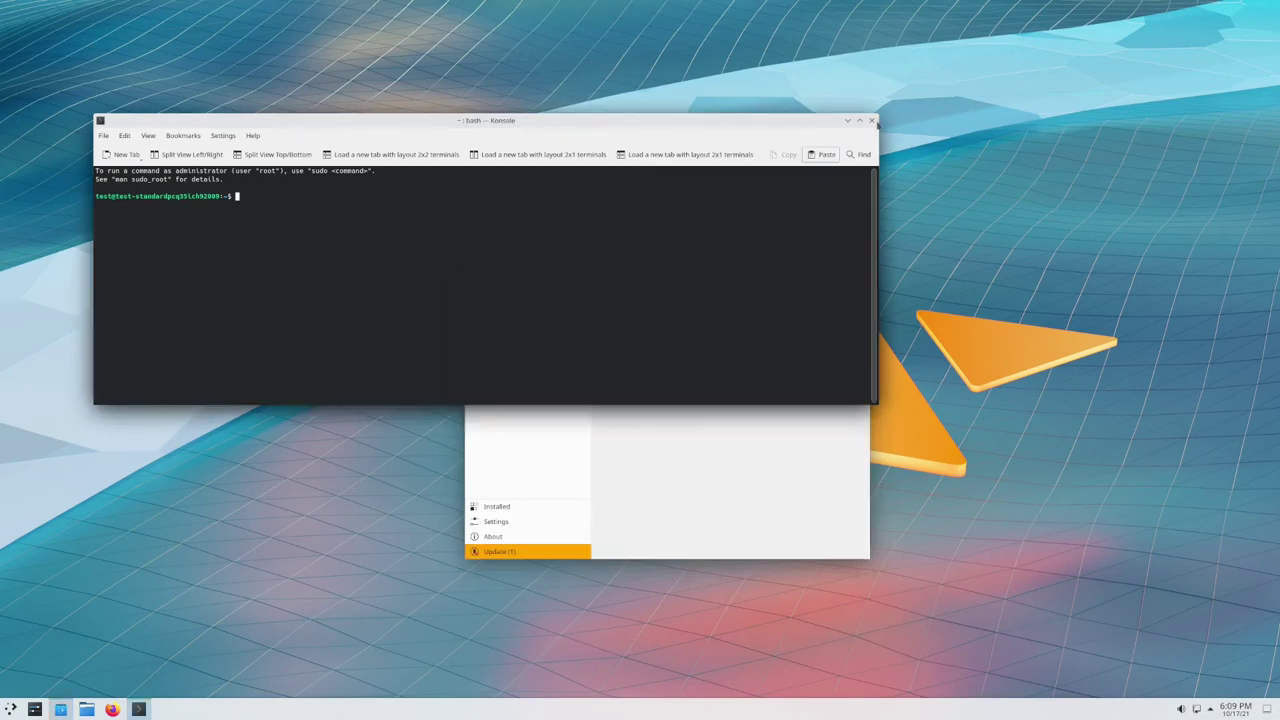
{"action": "left_click", "coordinate": [871, 120]}
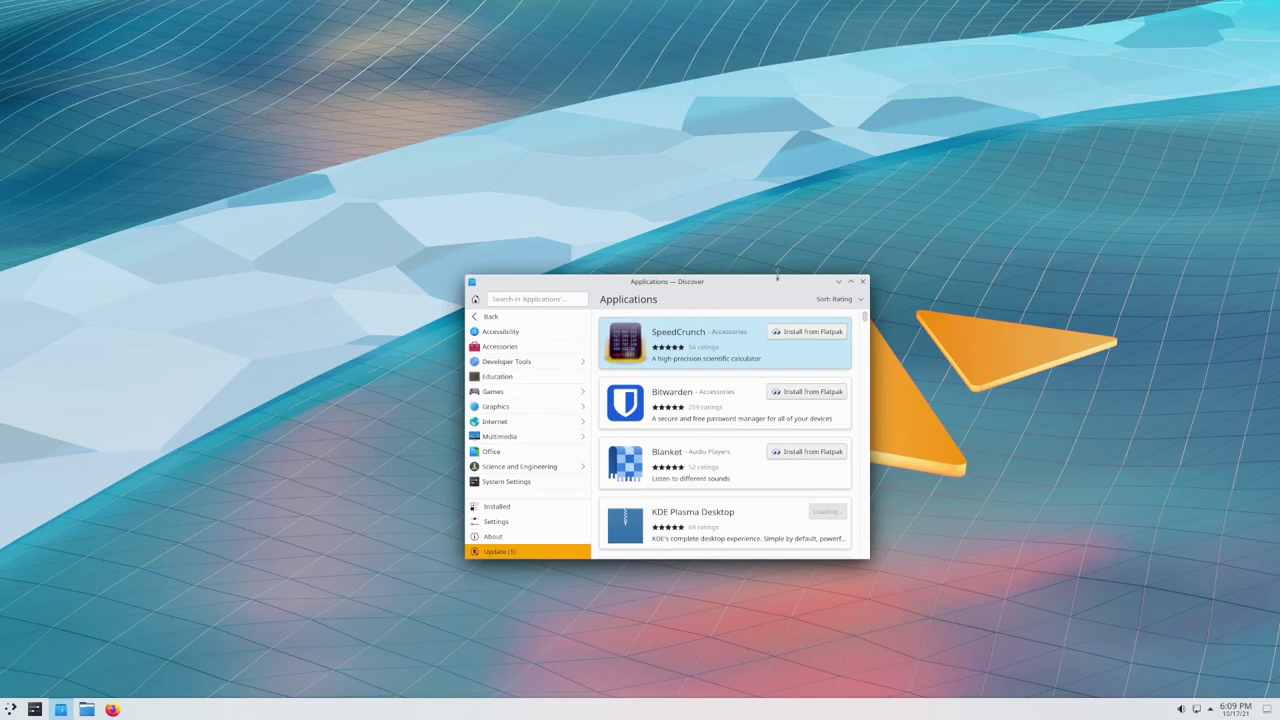
{"action": "left_click_drag", "start_coordinate": [777, 275], "coordinate": [777, 272]}
{"action": "left_click_drag", "start_coordinate": [823, 84], "coordinate": [823, 78]}
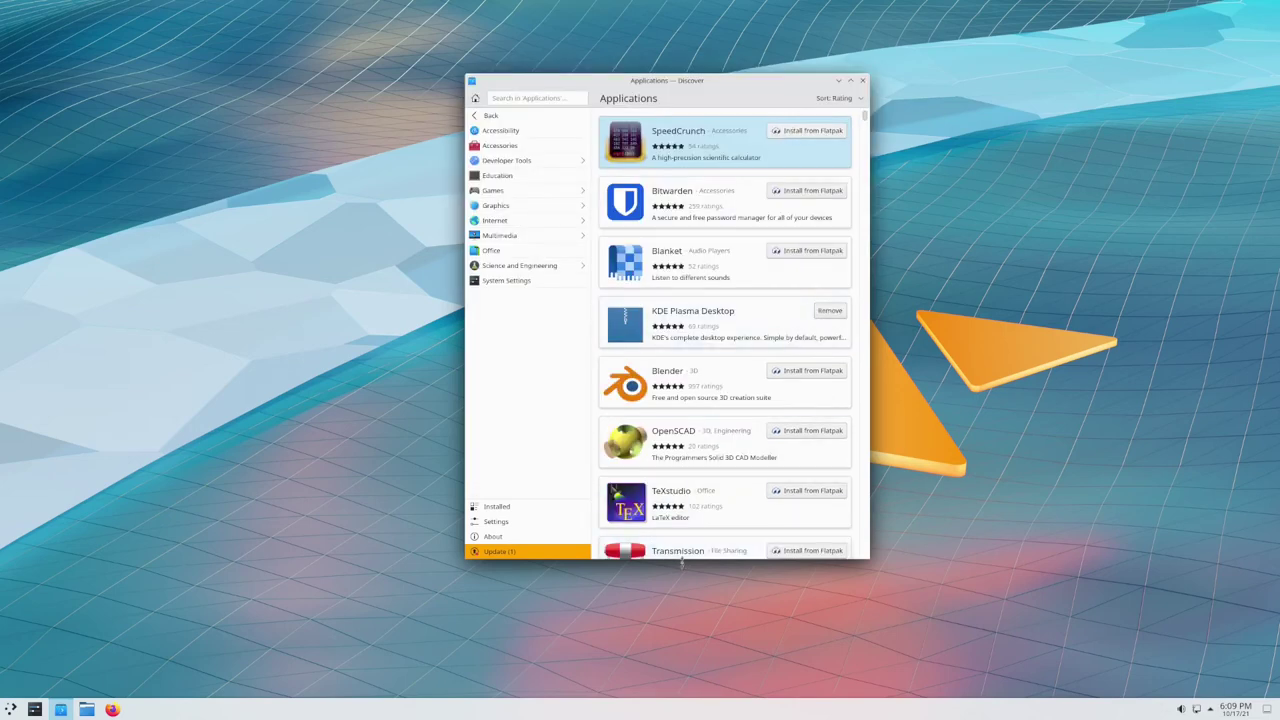
{"action": "mouse_move", "coordinate": [682, 560]}
{"action": "left_mouse_down"}
{"action": "mouse_move", "coordinate": [681, 678]}
{"action": "mouse_move", "coordinate": [703, 664]}
{"action": "left_mouse_up"}
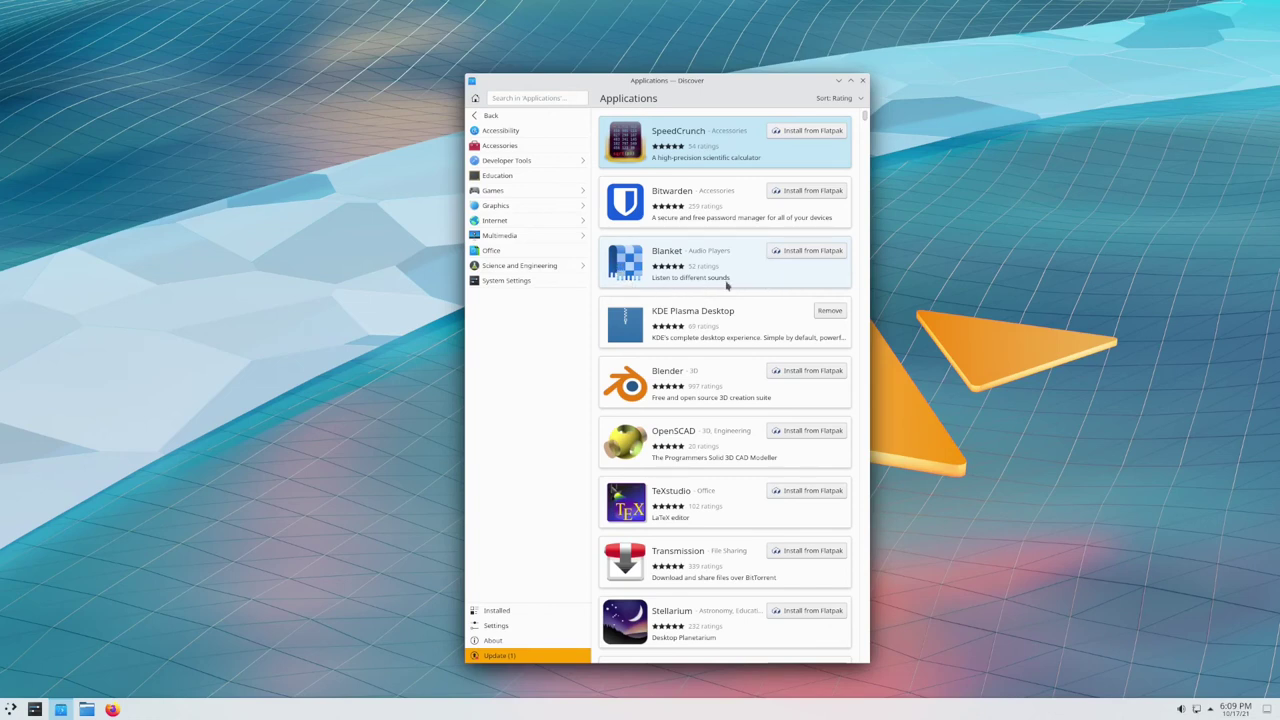
Scroll down the Applications list and open the Shattered Pixel Dungeon details page
{"action": "scroll", "coordinate": [730, 375], "scroll_direction": "down", "scroll_amount": 1}
{"action": "scroll", "coordinate": [730, 378], "scroll_direction": "down", "scroll_amount": 1}
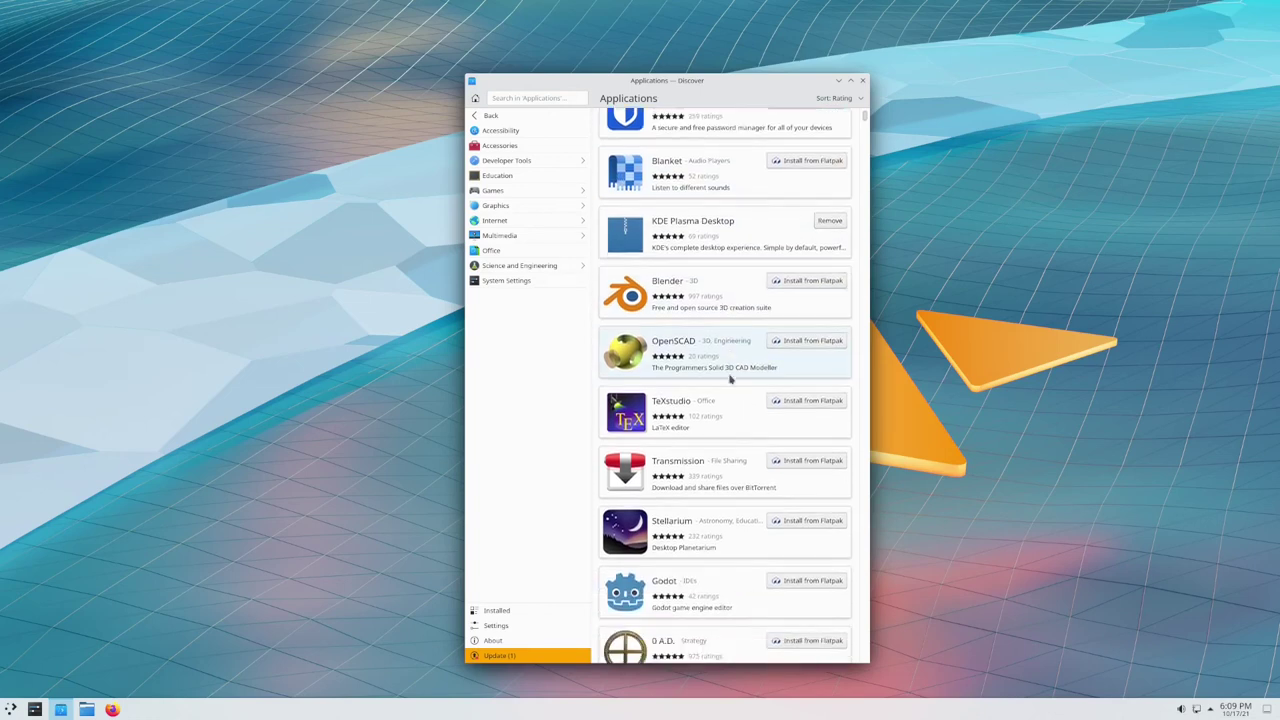
{"action": "scroll", "coordinate": [732, 376], "scroll_direction": "down", "scroll_amount": 1}
{"action": "scroll", "coordinate": [732, 375], "scroll_direction": "down", "scroll_amount": 3}
{"action": "scroll", "coordinate": [734, 373], "scroll_direction": "down", "scroll_amount": 2}
{"action": "scroll", "coordinate": [733, 373], "scroll_direction": "down", "scroll_amount": 3}
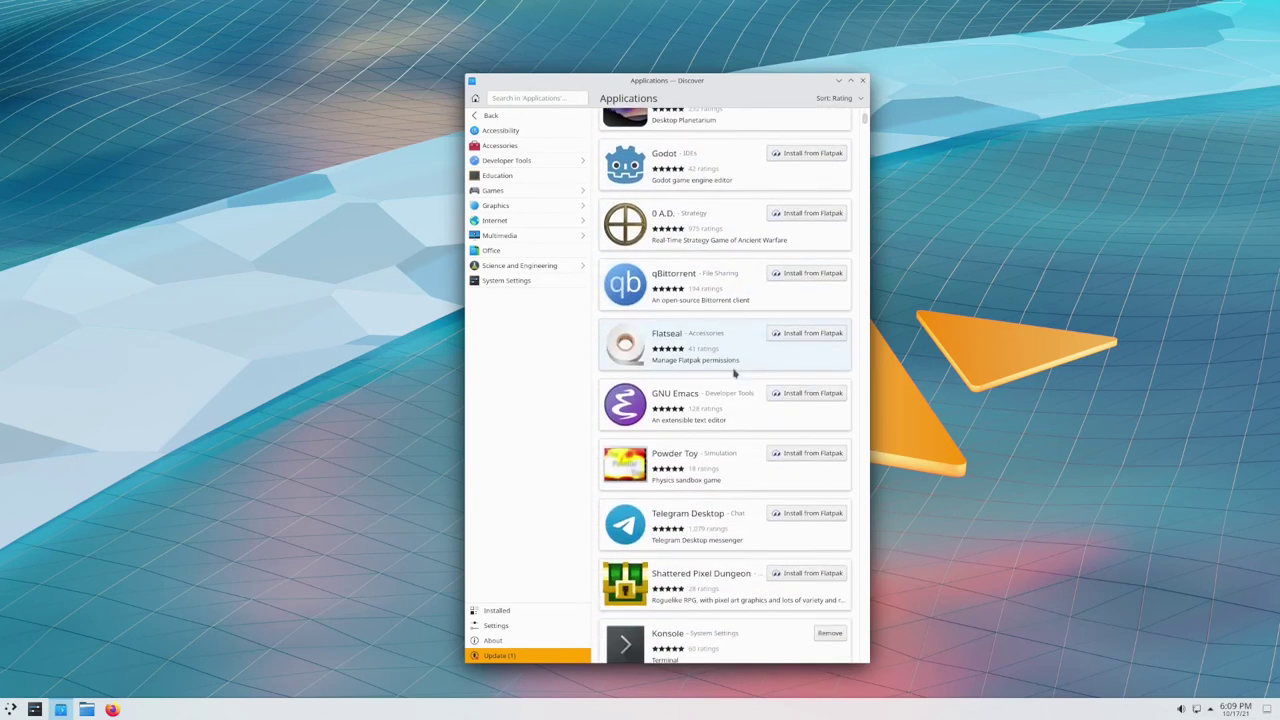
{"action": "scroll", "coordinate": [733, 373], "scroll_direction": "down", "scroll_amount": 2}
{"action": "scroll", "coordinate": [733, 373], "scroll_direction": "down", "scroll_amount": 1}
{"action": "scroll", "coordinate": [734, 374], "scroll_direction": "down", "scroll_amount": 1}
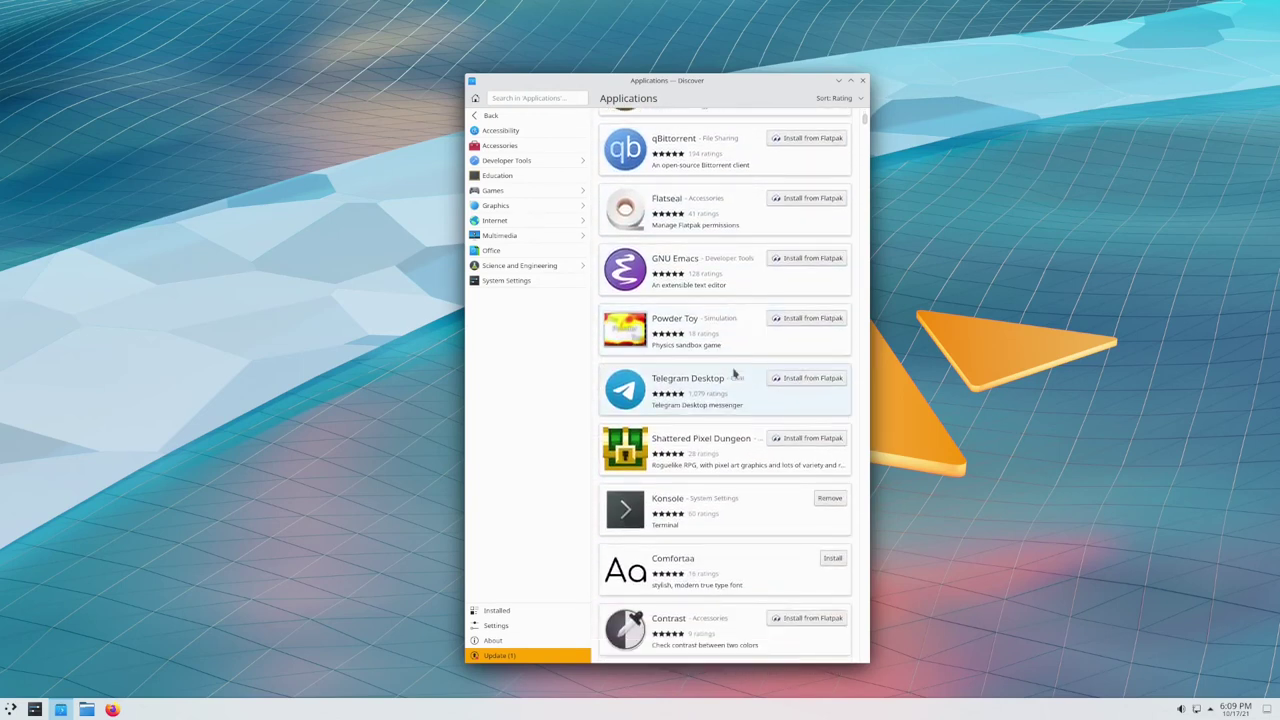
{"action": "scroll", "coordinate": [735, 375], "scroll_direction": "down", "scroll_amount": 1}
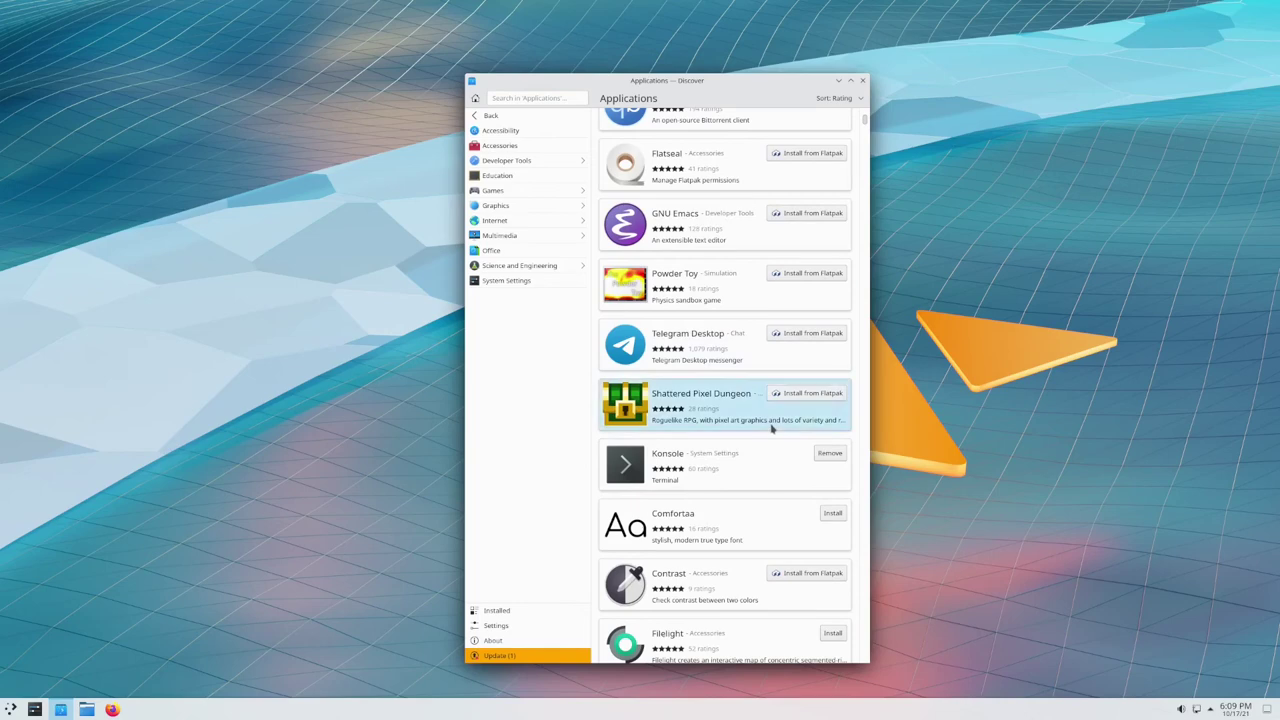
{"action": "left_click", "coordinate": [771, 428]}
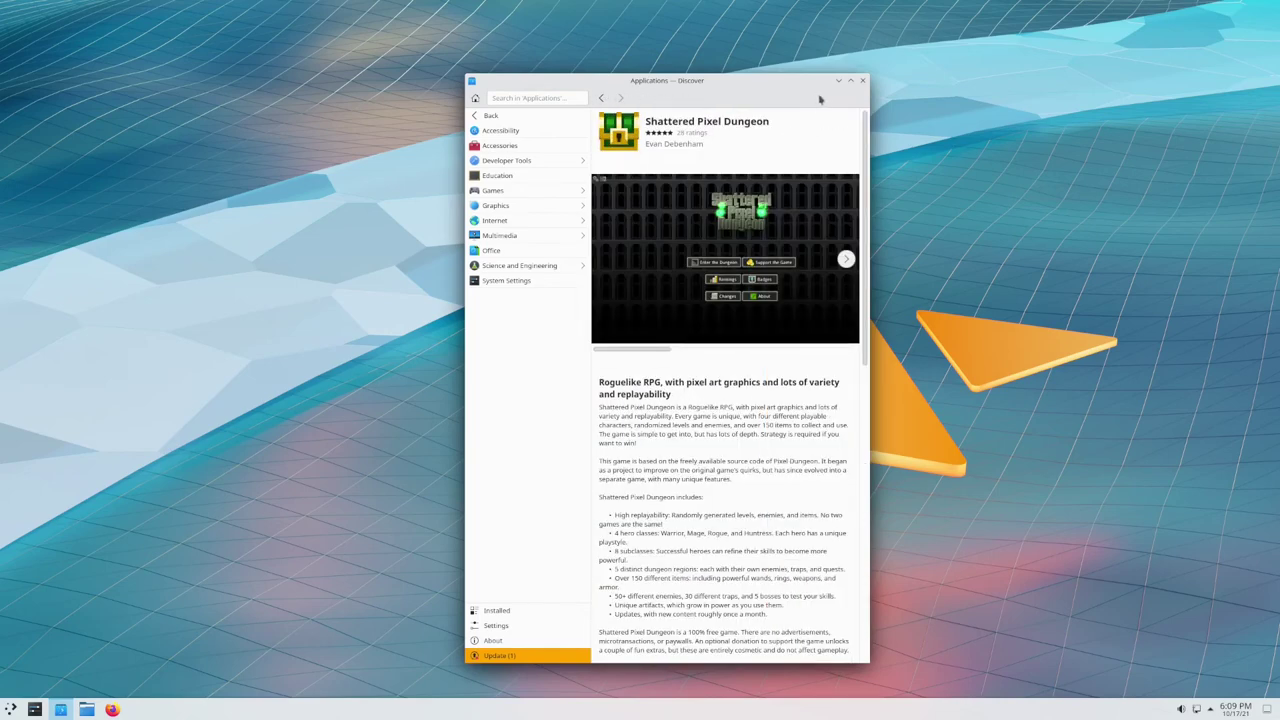
Maximize Discover, then force-close it with Terminate Application when it stops responding
{"action": "left_click", "coordinate": [850, 81]}
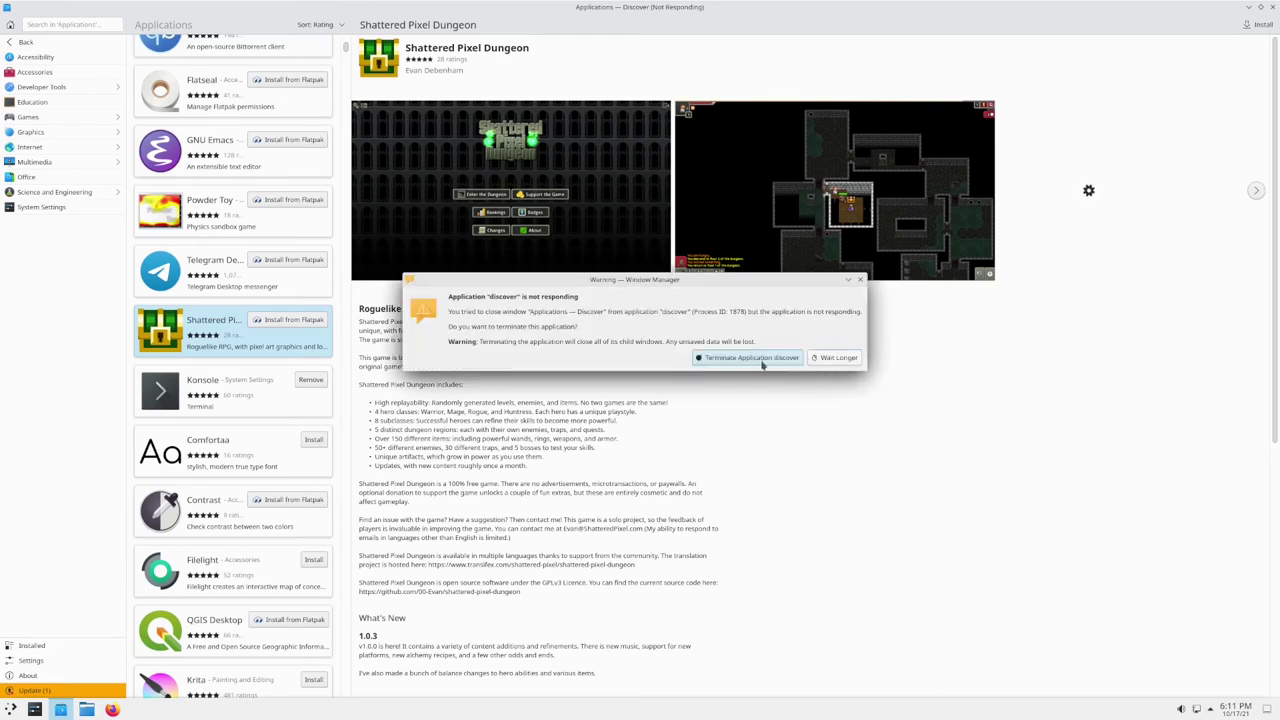
{"action": "left_click", "coordinate": [762, 365]}
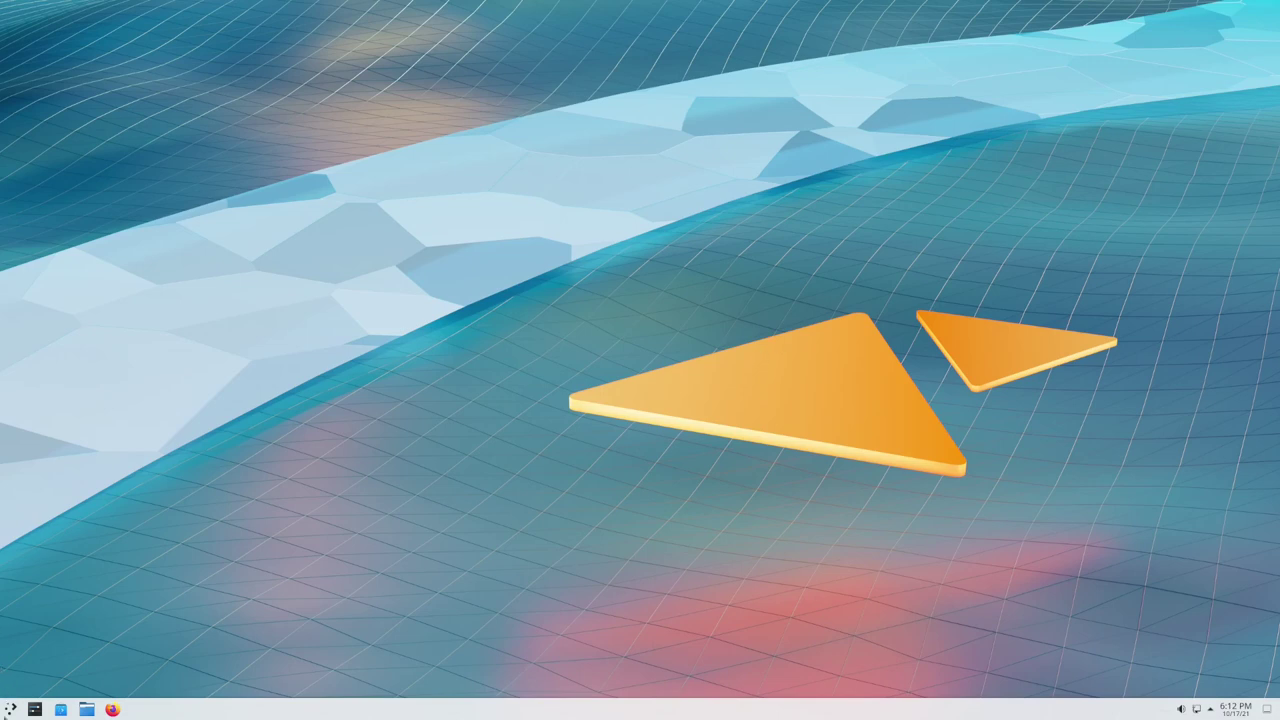
Launch System Settings from the application launcher's Favorites list
{"action": "left_click", "coordinate": [10, 709]}
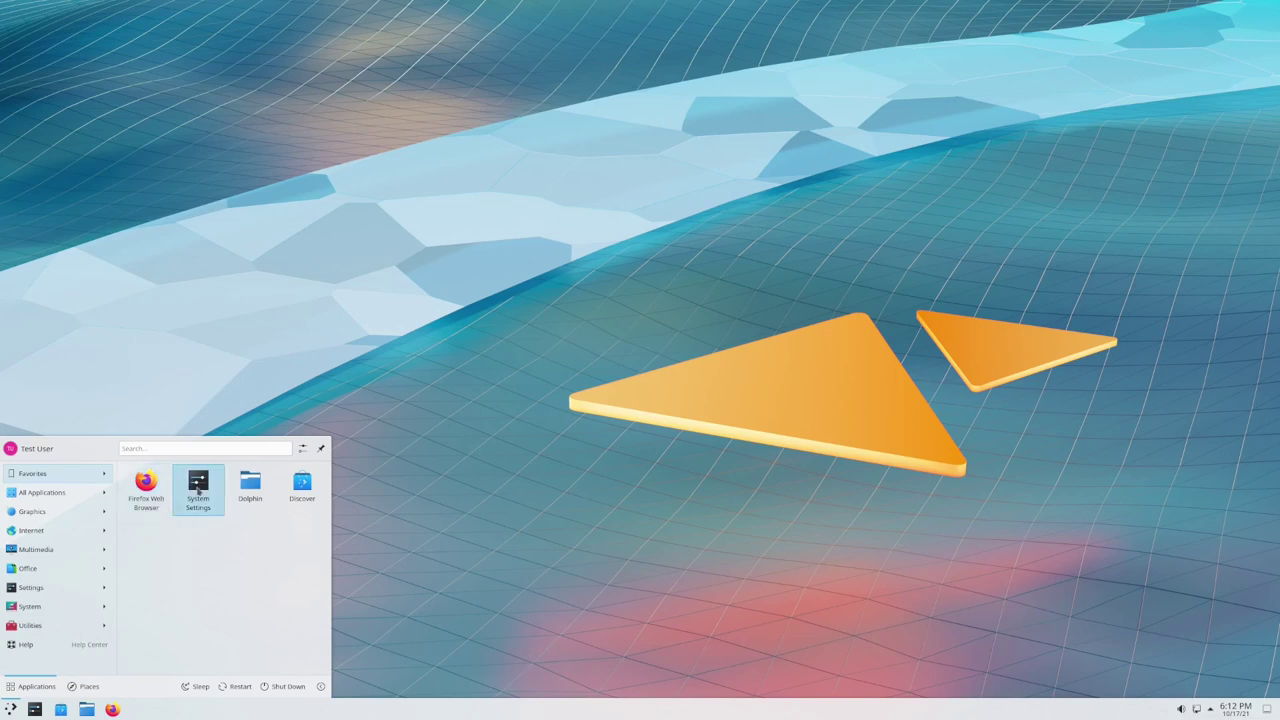
{"action": "left_click", "coordinate": [198, 484]}
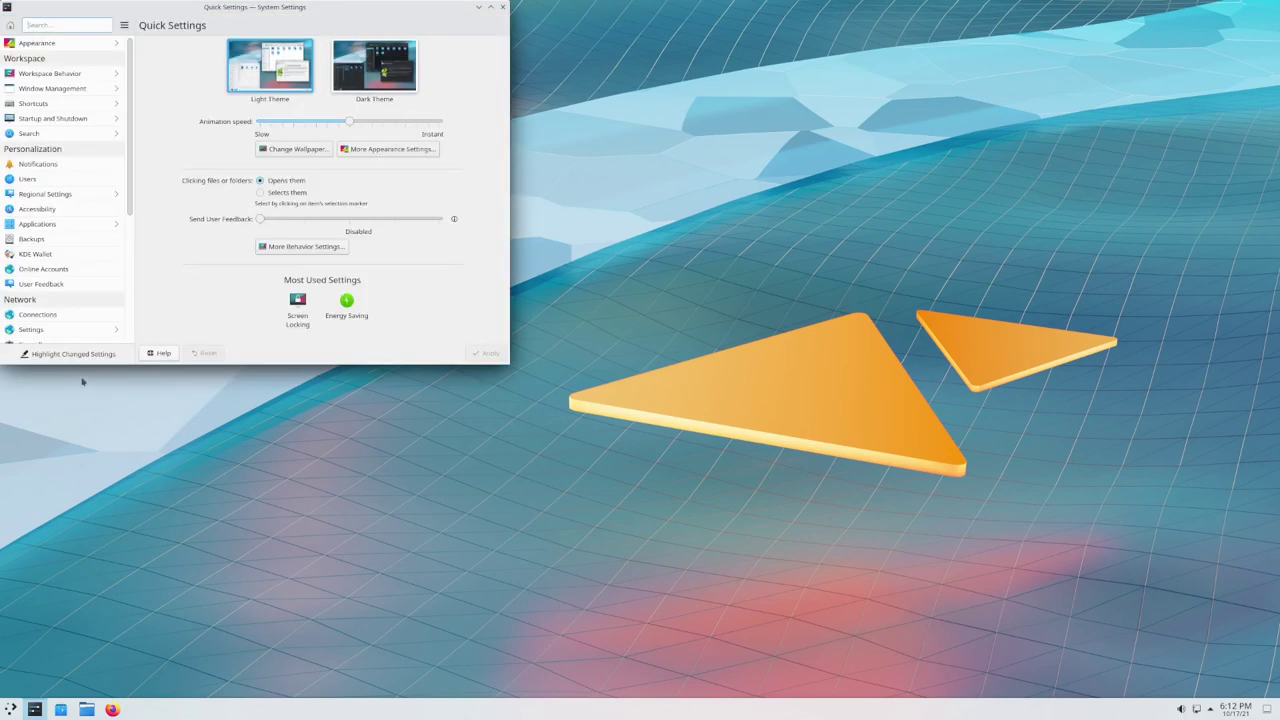
Open Appearance's Global Theme page and nudge the settings window down and right
{"action": "left_click", "coordinate": [80, 44]}
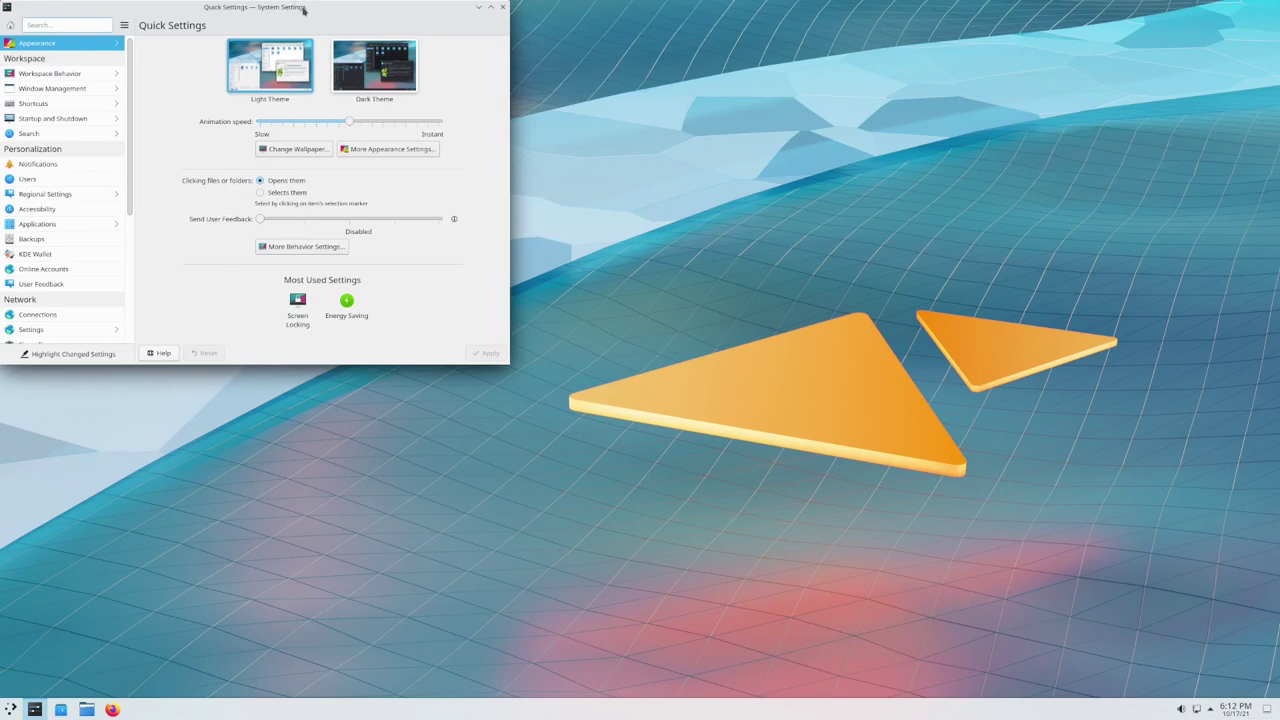
{"action": "left_click_drag", "start_coordinate": [303, 11], "coordinate": [350, 62]}
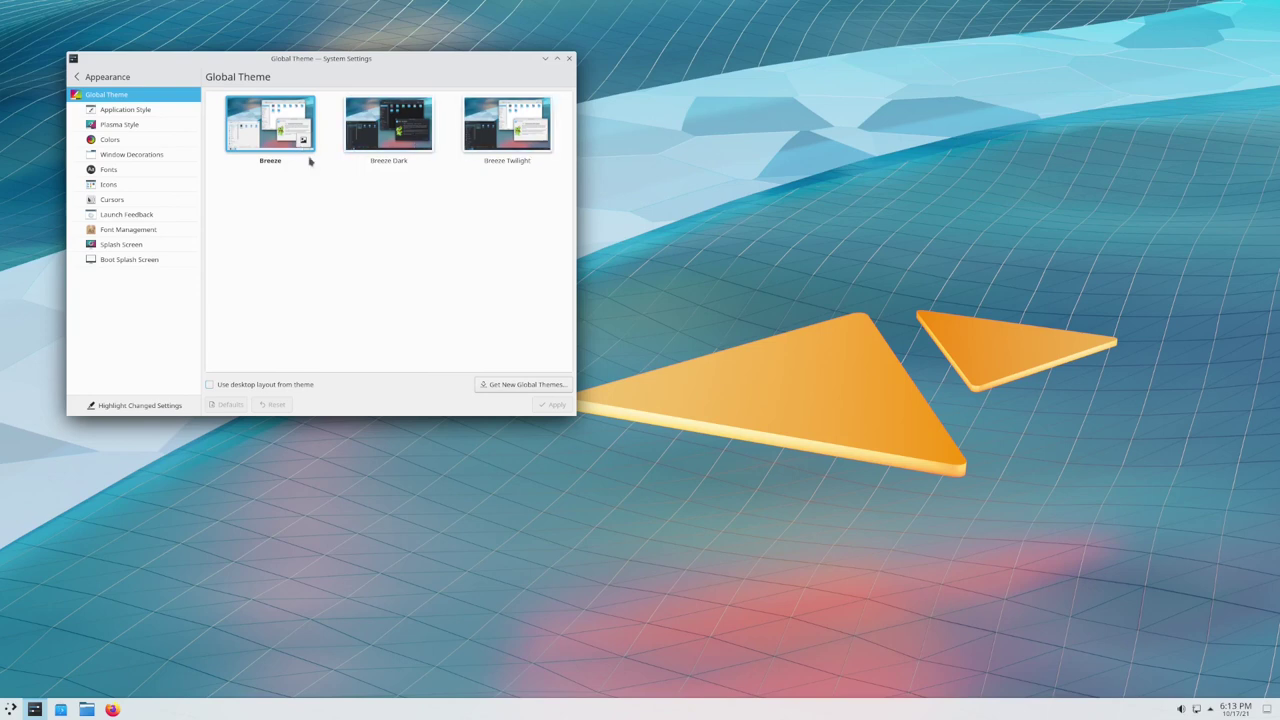
Try orange, green, teal and purple custom accents in Colors, then discard them for Application Style
{"action": "left_click", "coordinate": [122, 140]}
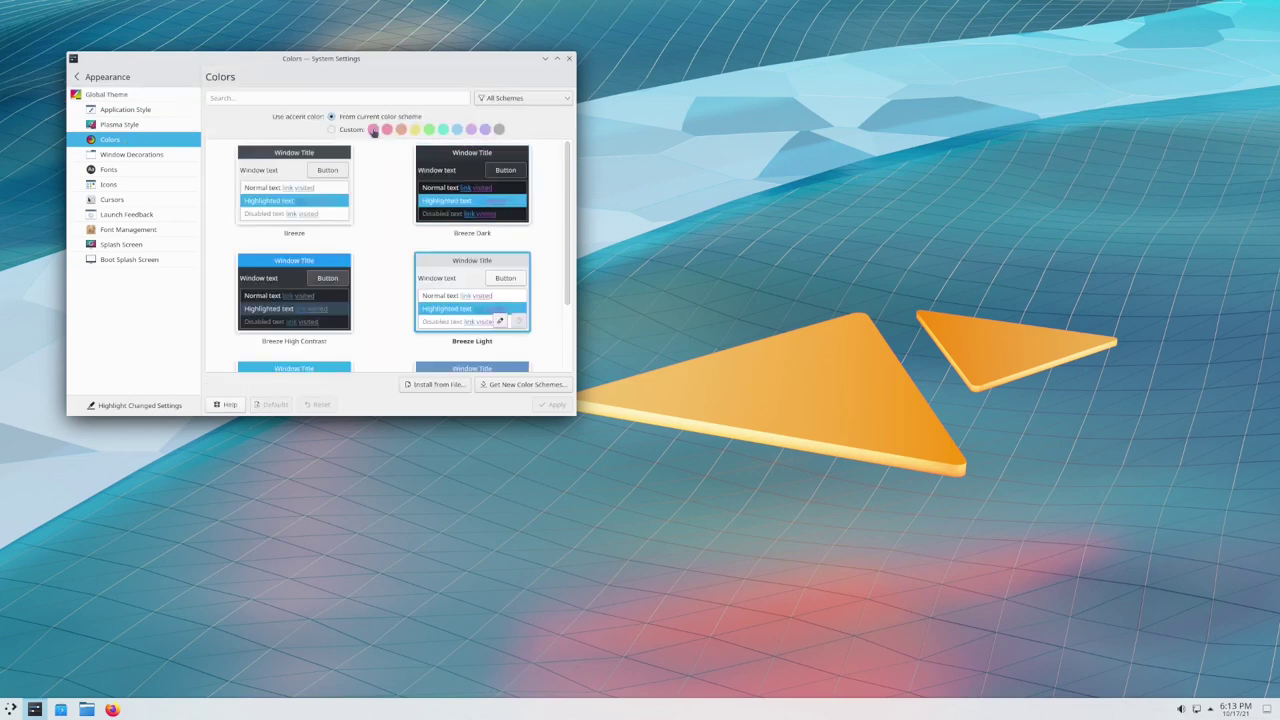
{"action": "left_click", "coordinate": [332, 131]}
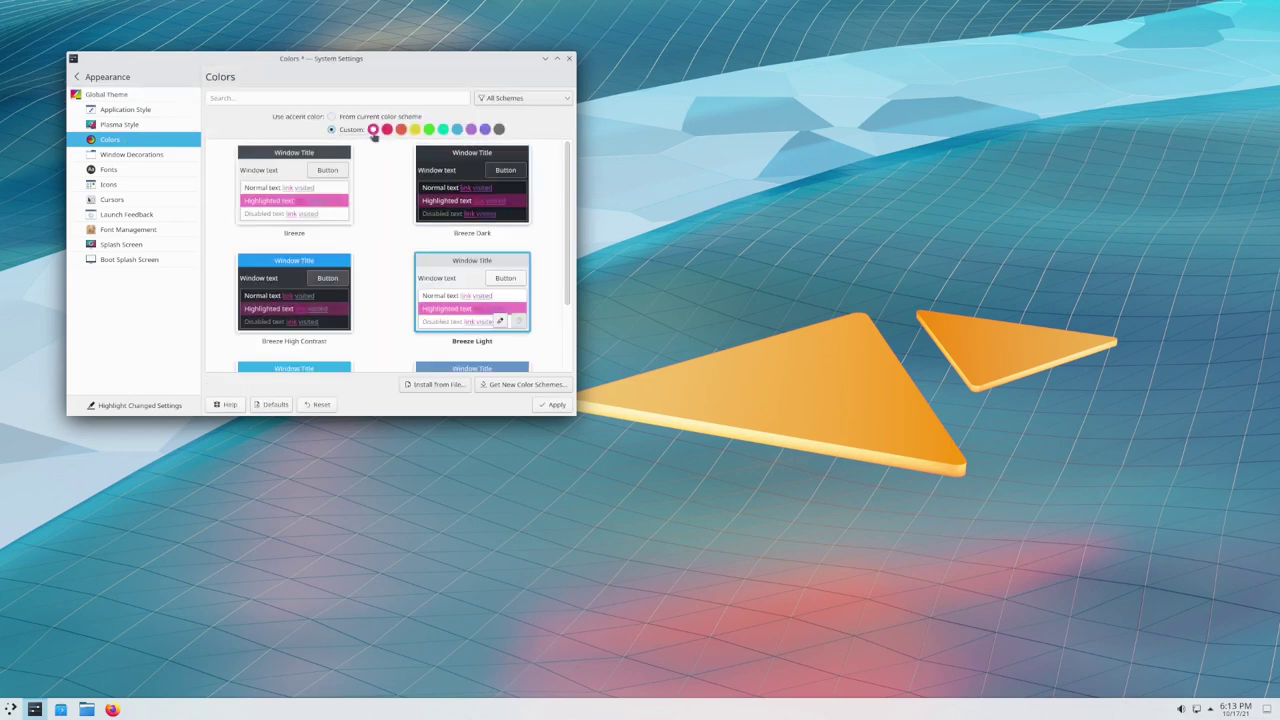
{"action": "left_click", "coordinate": [402, 129]}
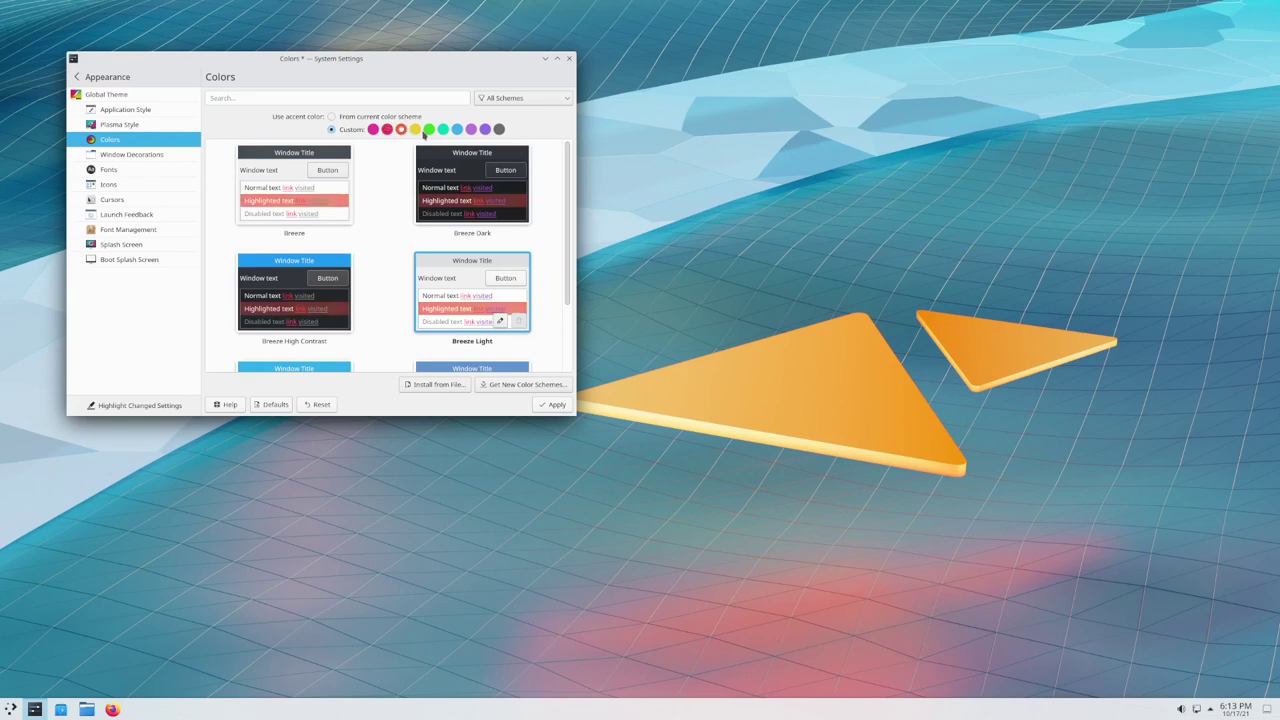
{"action": "left_click", "coordinate": [415, 129]}
{"action": "left_click", "coordinate": [429, 129]}
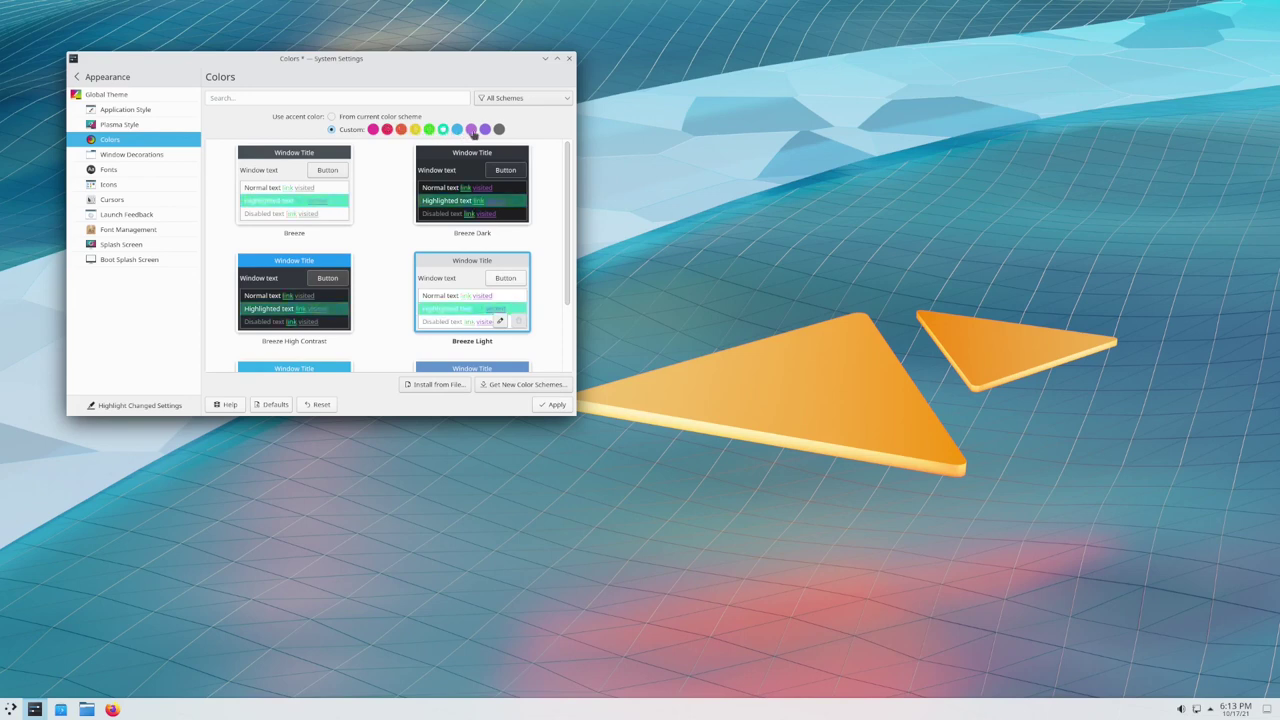
{"action": "left_click", "coordinate": [471, 129]}
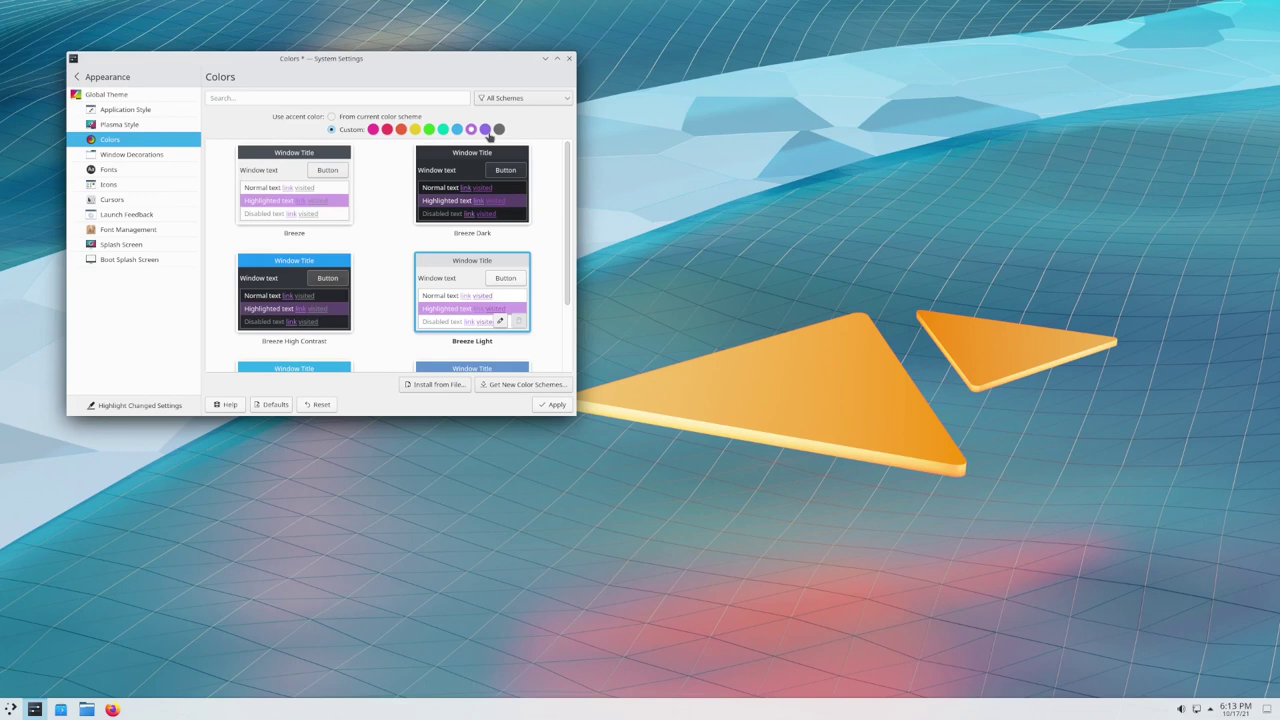
{"action": "left_click", "coordinate": [146, 111]}
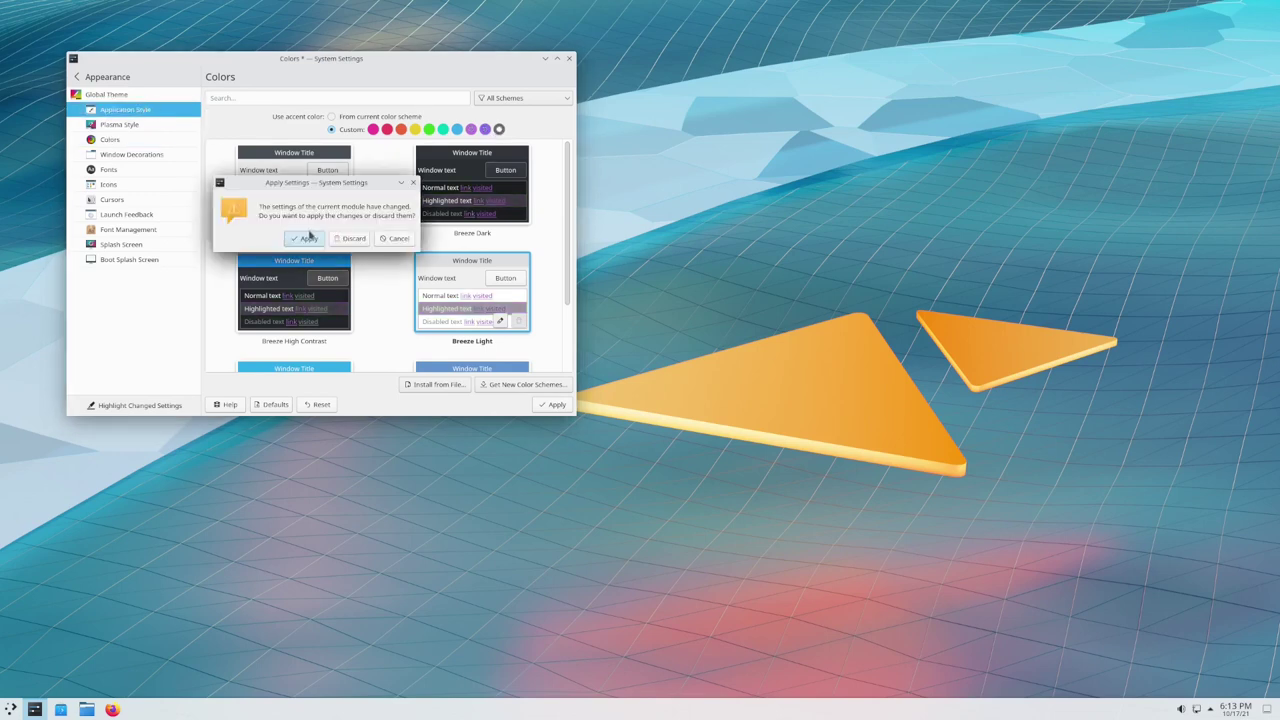
{"action": "left_click", "coordinate": [349, 239]}
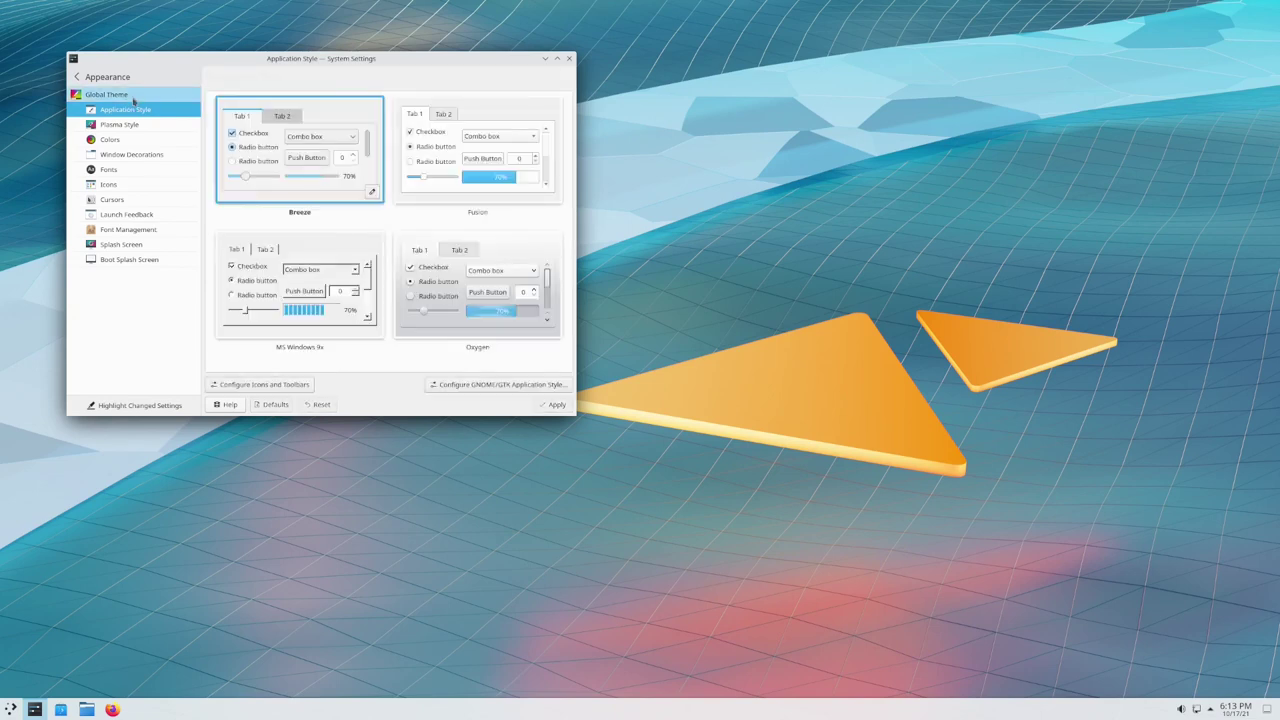
Return to Global Theme and open the Get New Global Themes catalogue
{"action": "left_click", "coordinate": [132, 95]}
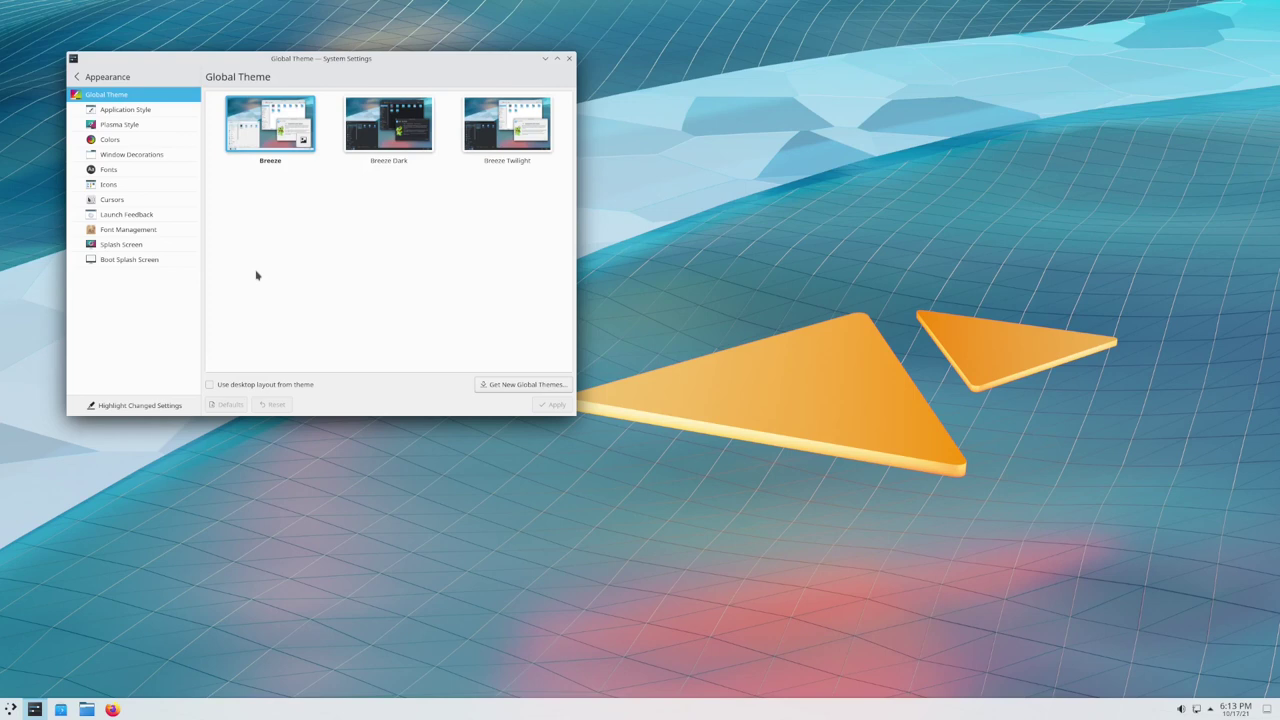
{"action": "left_click", "coordinate": [545, 382]}
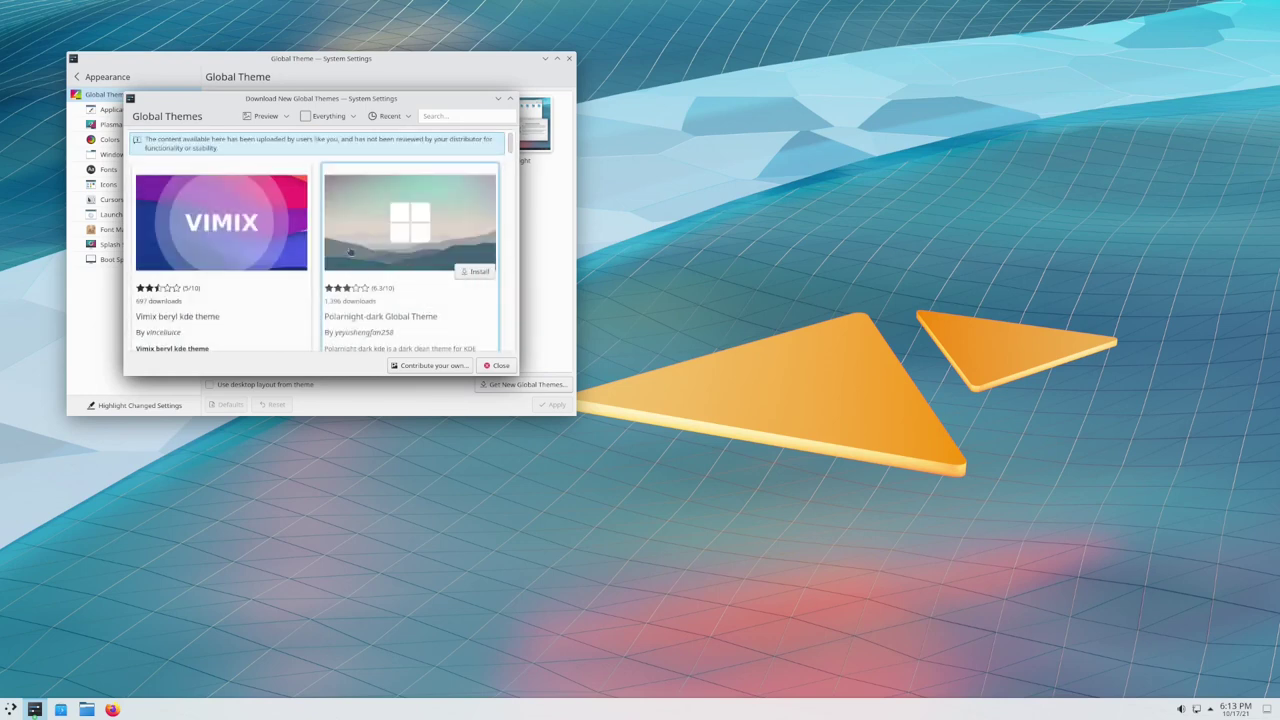
{"action": "scroll", "coordinate": [440, 254], "scroll_direction": "down", "scroll_amount": 1}
{"action": "scroll", "coordinate": [440, 254], "scroll_direction": "up", "scroll_amount": 1}
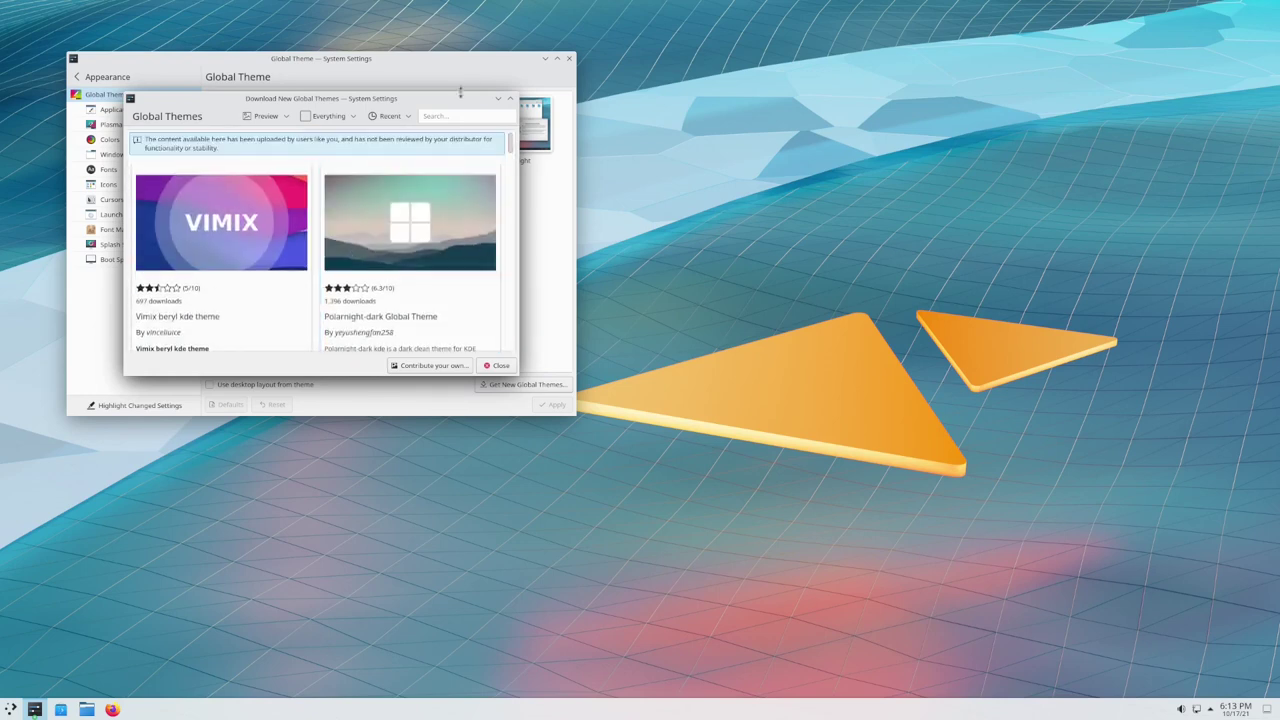
Place the theme download window beside Settings, make it taller, and scroll through the online themes
{"action": "left_click_drag", "start_coordinate": [462, 98], "coordinate": [930, 67]}
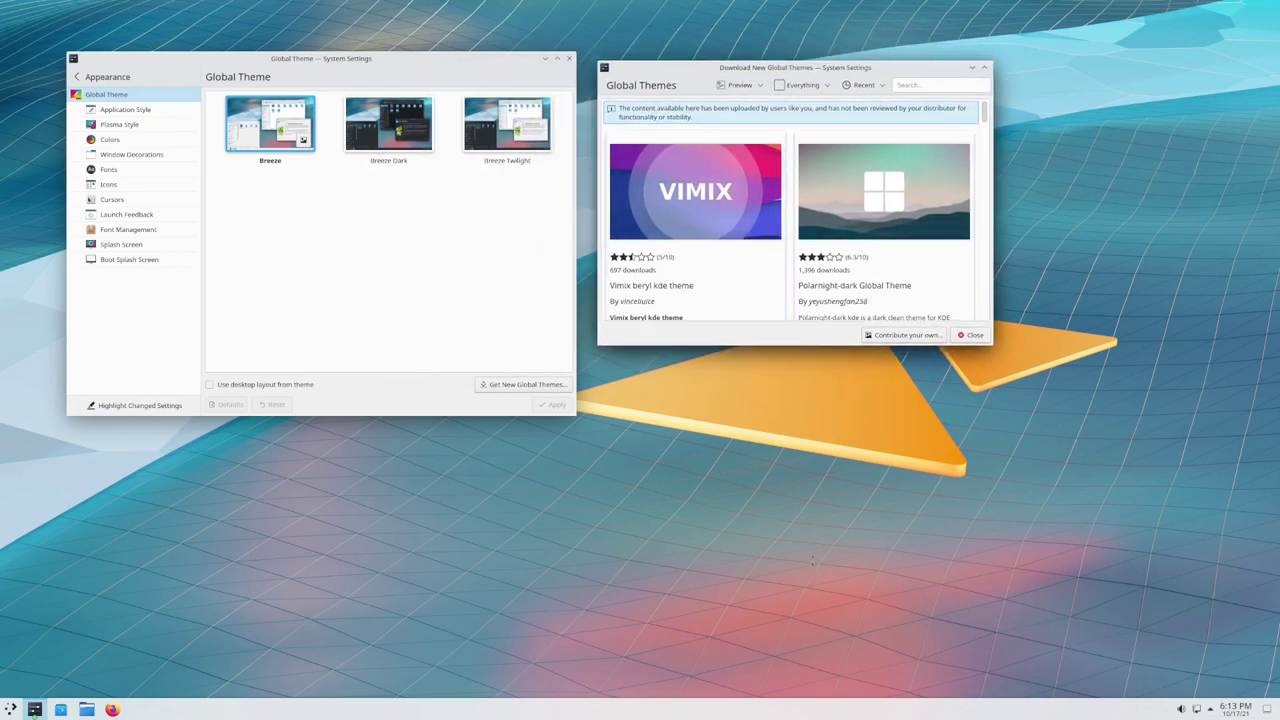
{"action": "left_click_drag", "start_coordinate": [900, 344], "coordinate": [905, 563]}
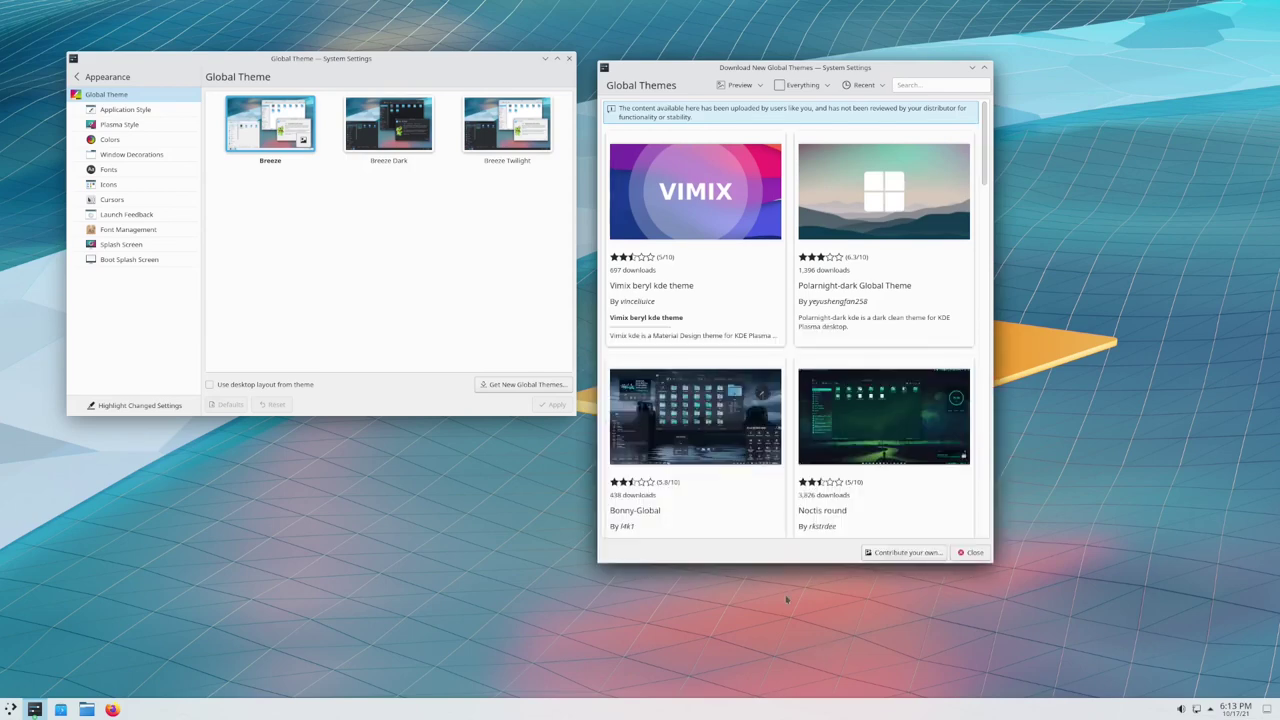
{"action": "scroll", "coordinate": [845, 358], "scroll_direction": "down", "scroll_amount": 2}
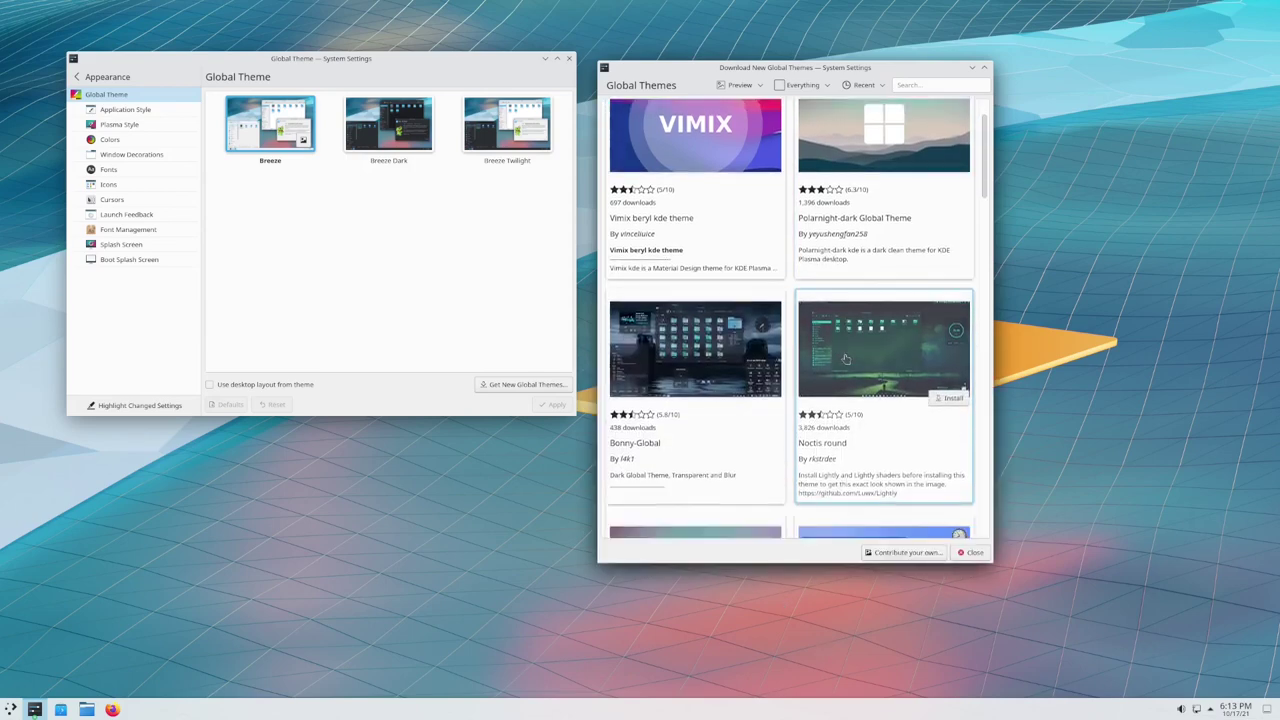
{"action": "scroll", "coordinate": [845, 358], "scroll_direction": "down", "scroll_amount": 3}
{"action": "scroll", "coordinate": [860, 370], "scroll_direction": "down", "scroll_amount": 4}
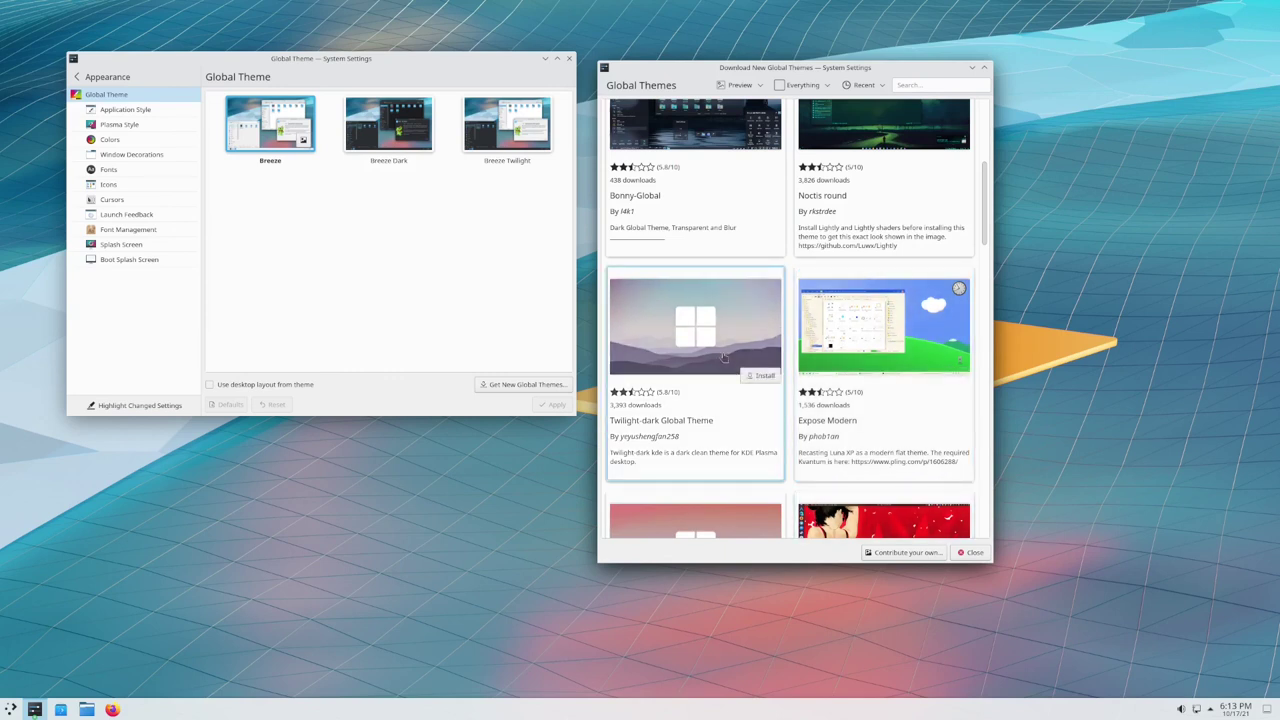
{"action": "scroll", "coordinate": [723, 357], "scroll_direction": "down", "scroll_amount": 1}
{"action": "scroll", "coordinate": [723, 357], "scroll_direction": "down", "scroll_amount": 3}
{"action": "scroll", "coordinate": [723, 357], "scroll_direction": "down", "scroll_amount": 3}
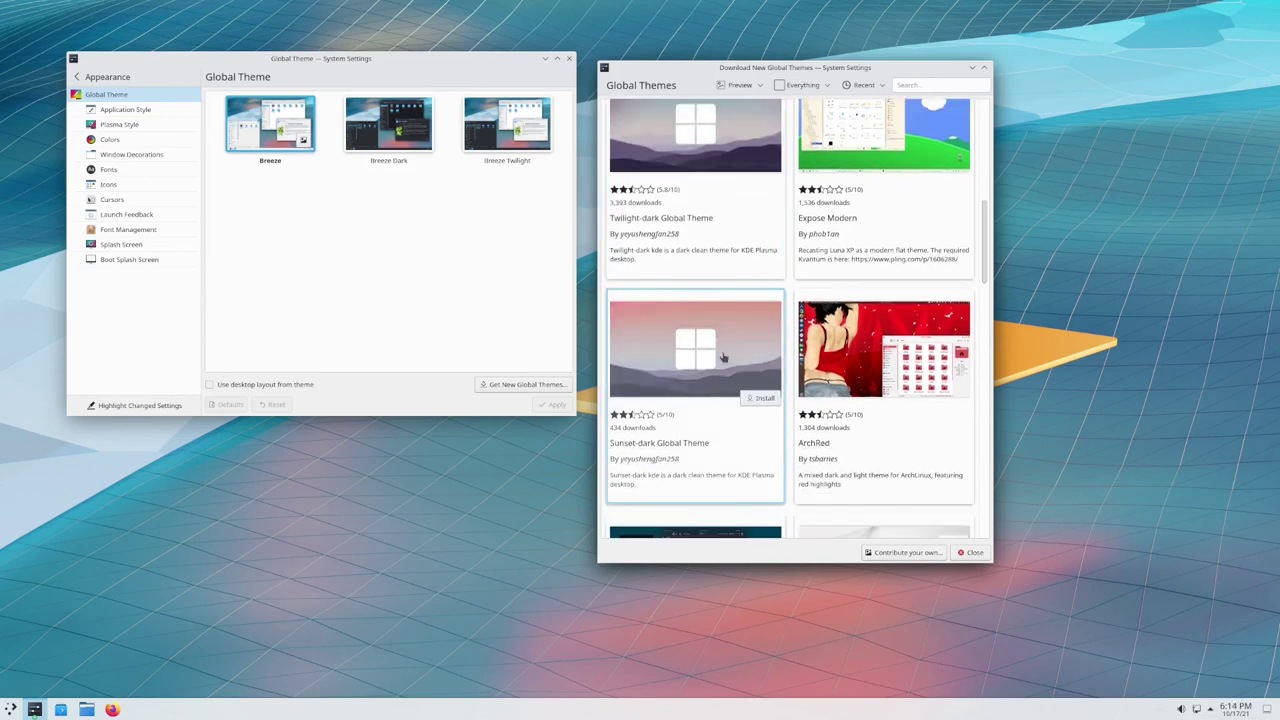
{"action": "scroll", "coordinate": [723, 357], "scroll_direction": "down", "scroll_amount": 1}
{"action": "scroll", "coordinate": [723, 357], "scroll_direction": "down", "scroll_amount": 2}
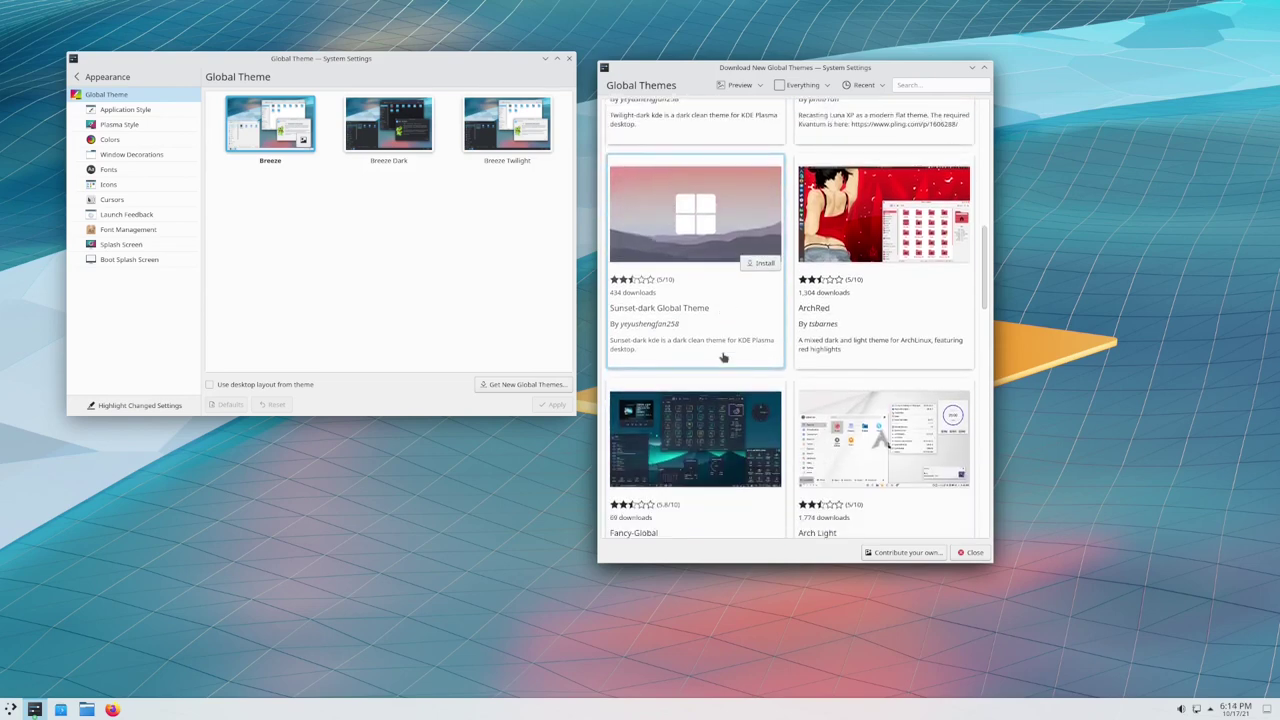
{"action": "scroll", "coordinate": [723, 357], "scroll_direction": "down", "scroll_amount": 2}
{"action": "scroll", "coordinate": [723, 357], "scroll_direction": "down", "scroll_amount": 2}
{"action": "scroll", "coordinate": [723, 357], "scroll_direction": "down", "scroll_amount": 2}
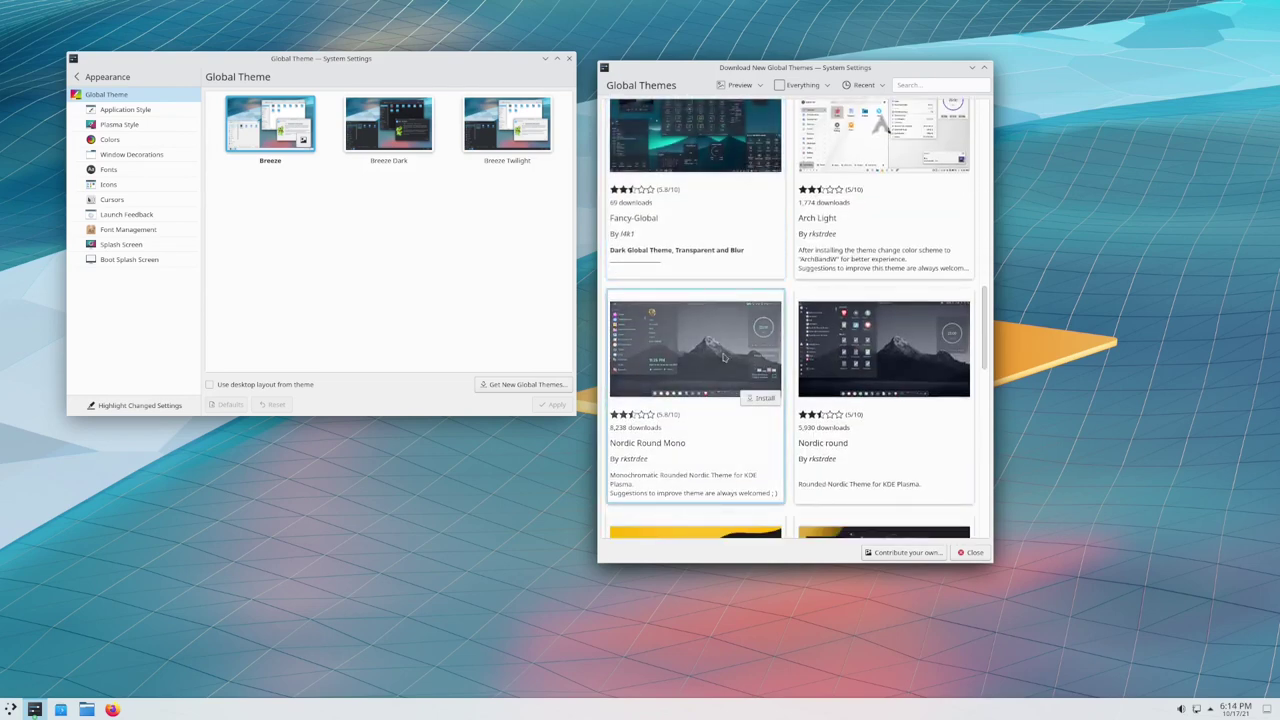
{"action": "scroll", "coordinate": [723, 357], "scroll_direction": "down", "scroll_amount": 2}
{"action": "scroll", "coordinate": [723, 357], "scroll_direction": "down", "scroll_amount": 2}
{"action": "scroll", "coordinate": [723, 357], "scroll_direction": "down", "scroll_amount": 2}
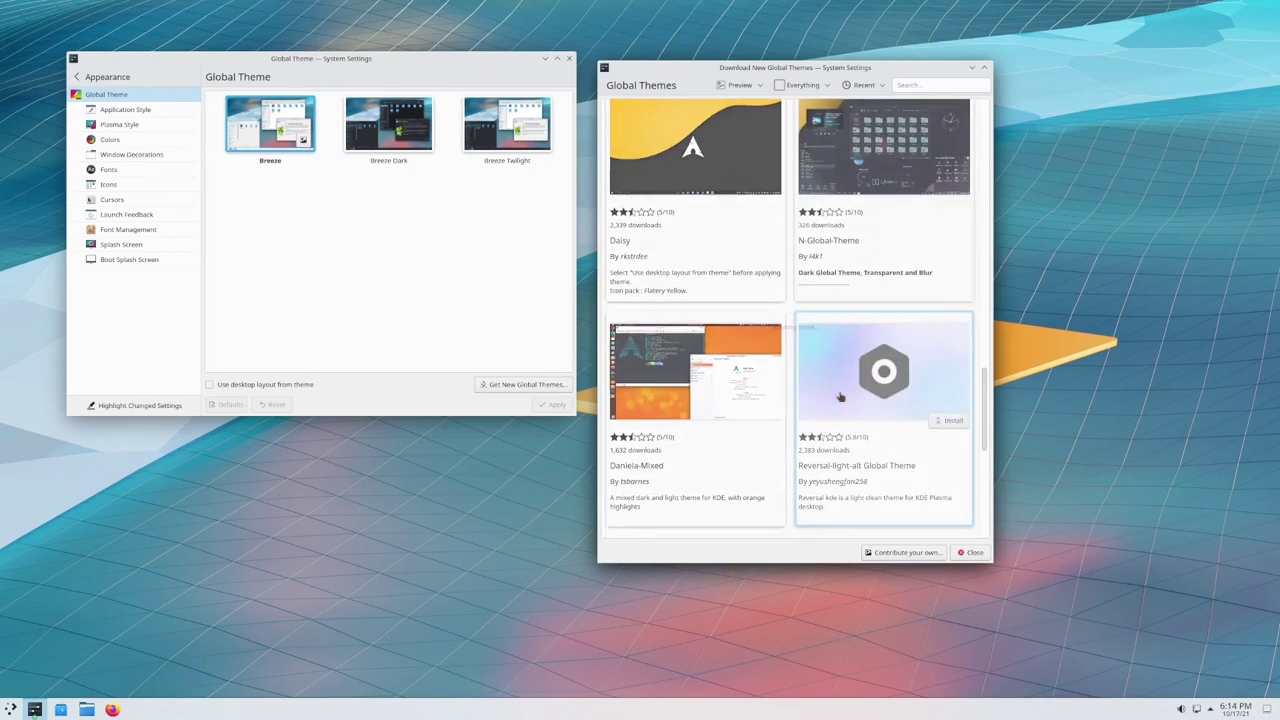
{"action": "scroll", "coordinate": [836, 384], "scroll_direction": "down", "scroll_amount": 1}
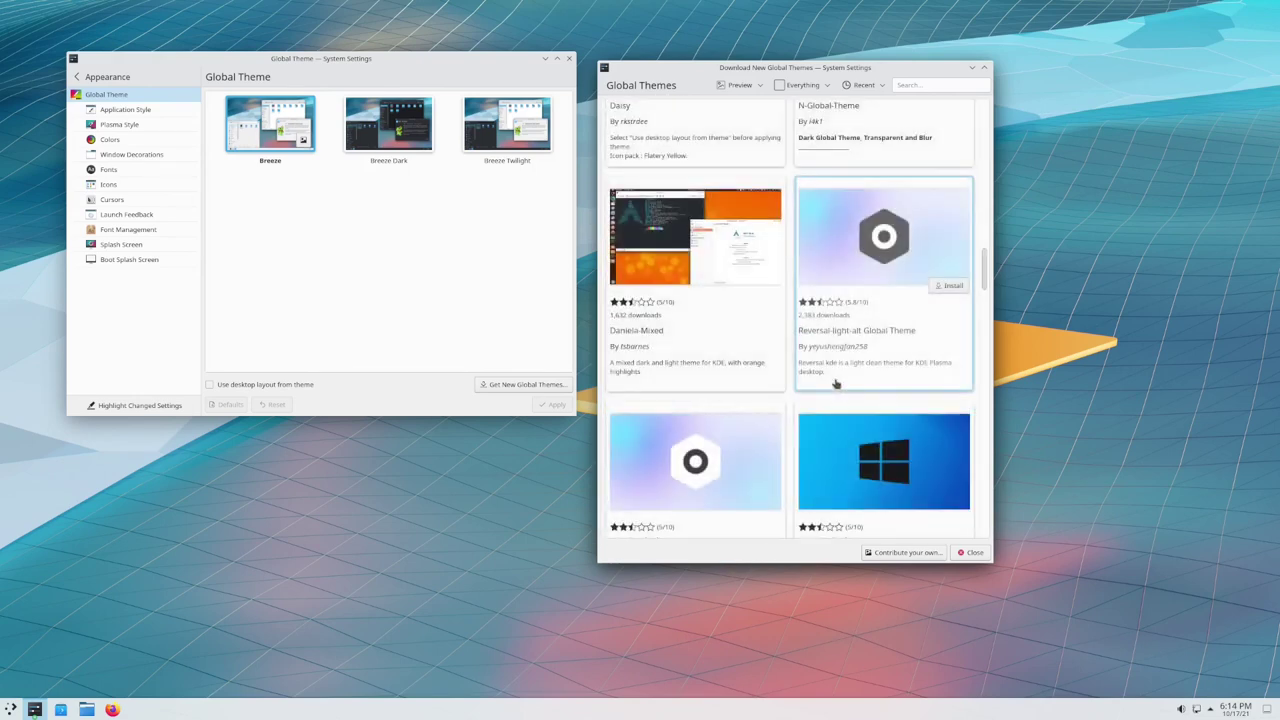